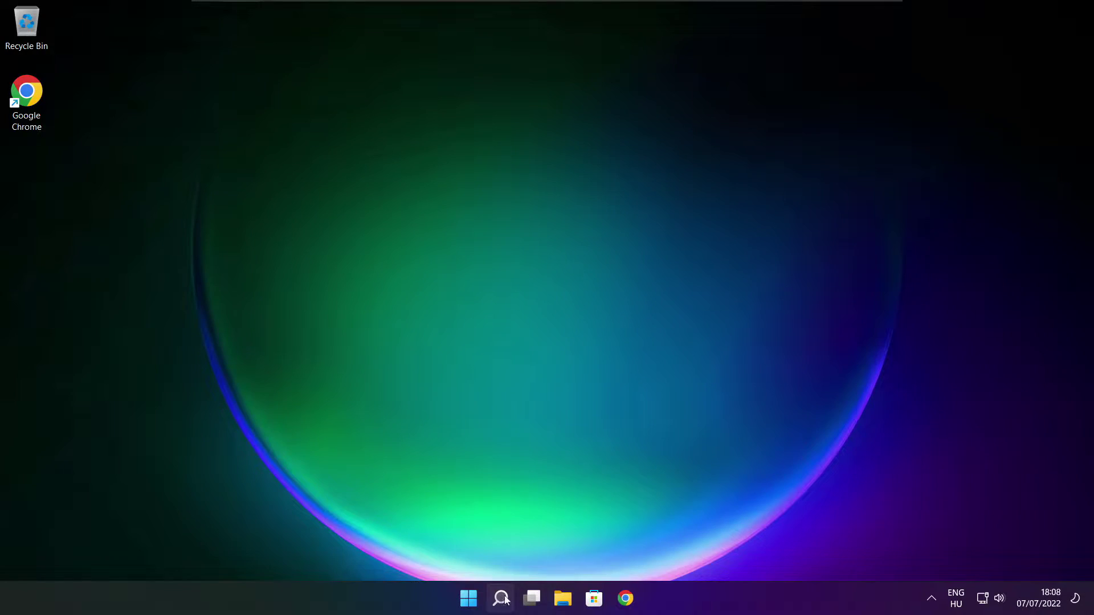
Search for 'device manager' in Windows Search and launch Device Manager.
left_click(501, 598)
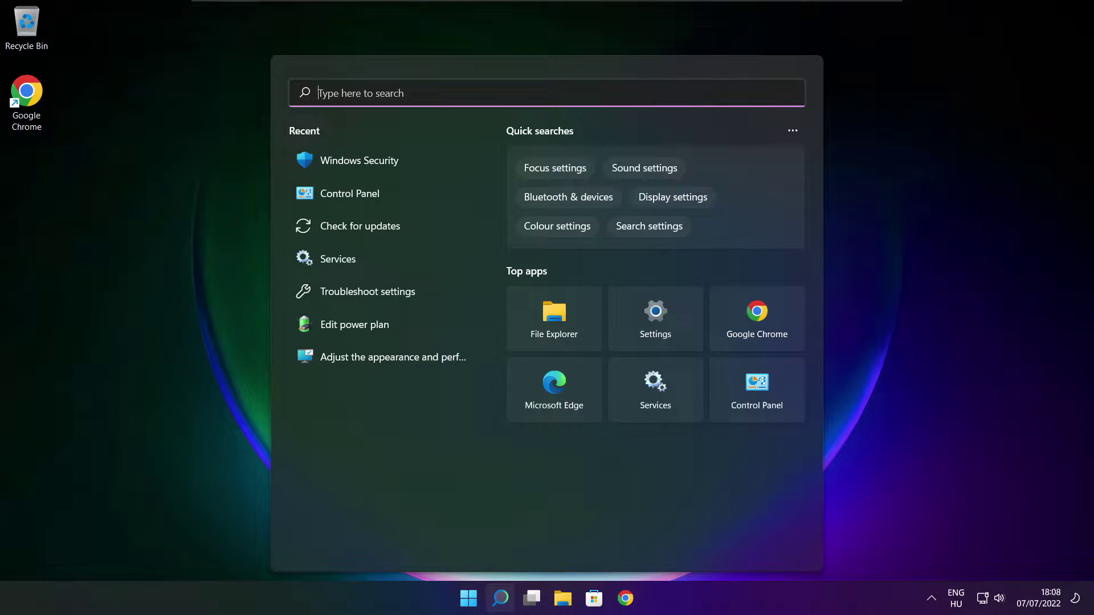
type("devic")
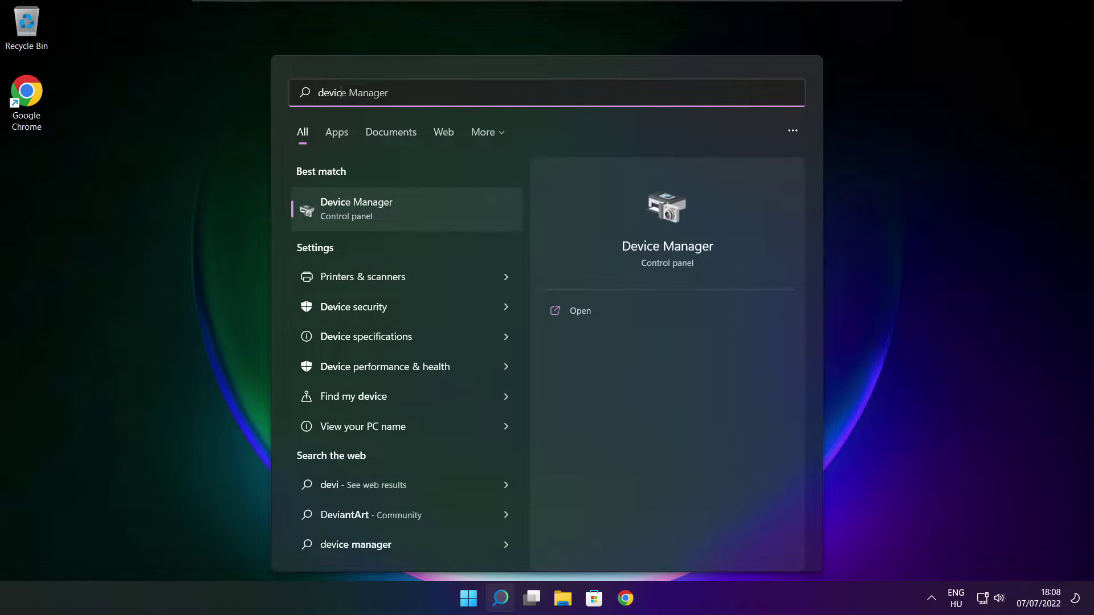
type("e mana")
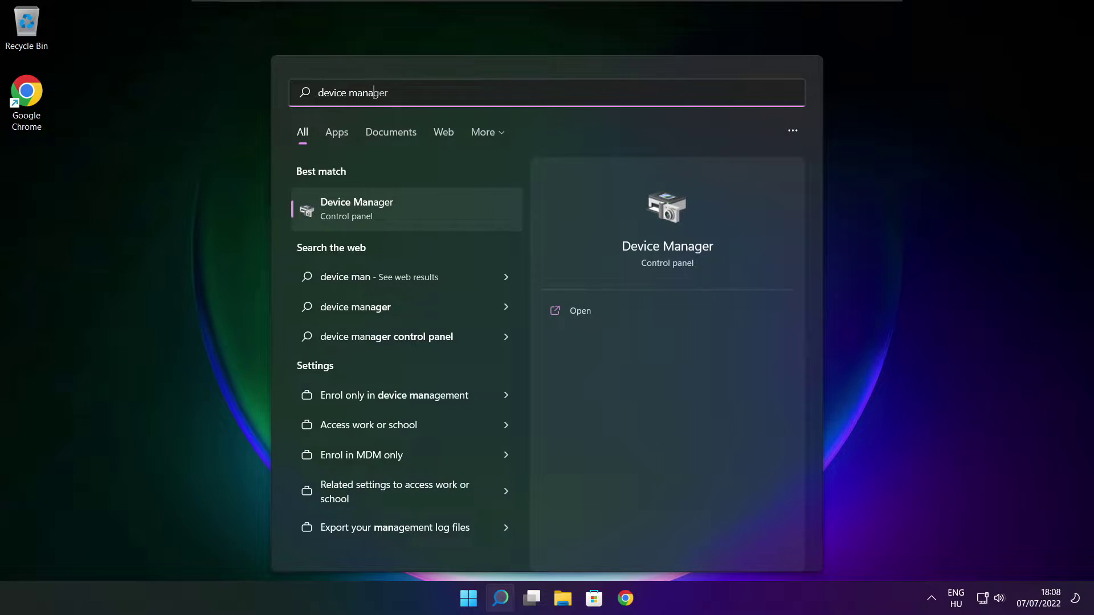
type("ger")
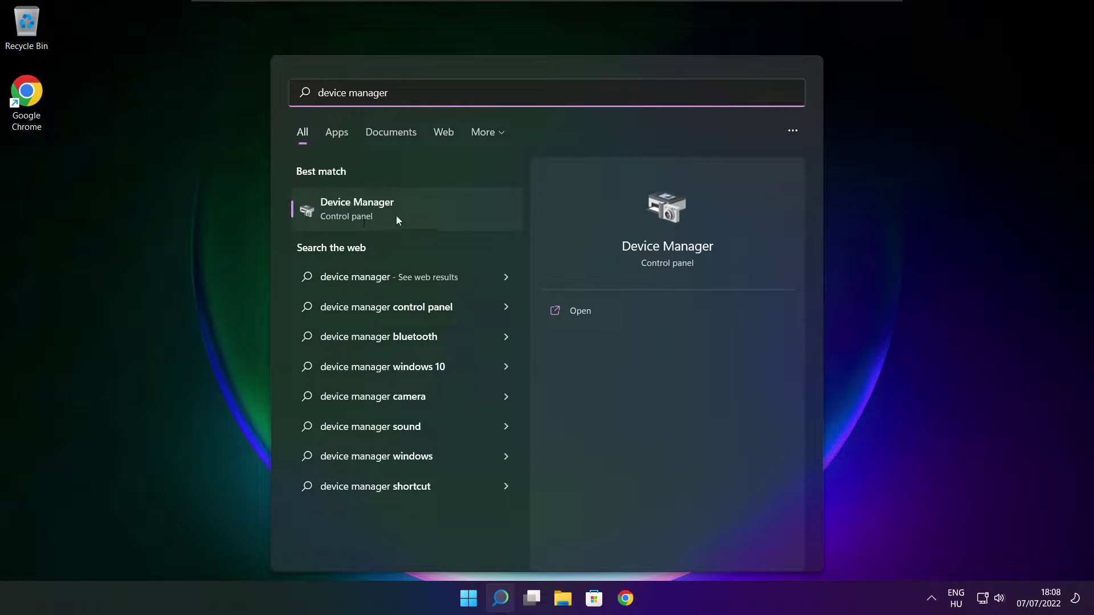
left_click(449, 213)
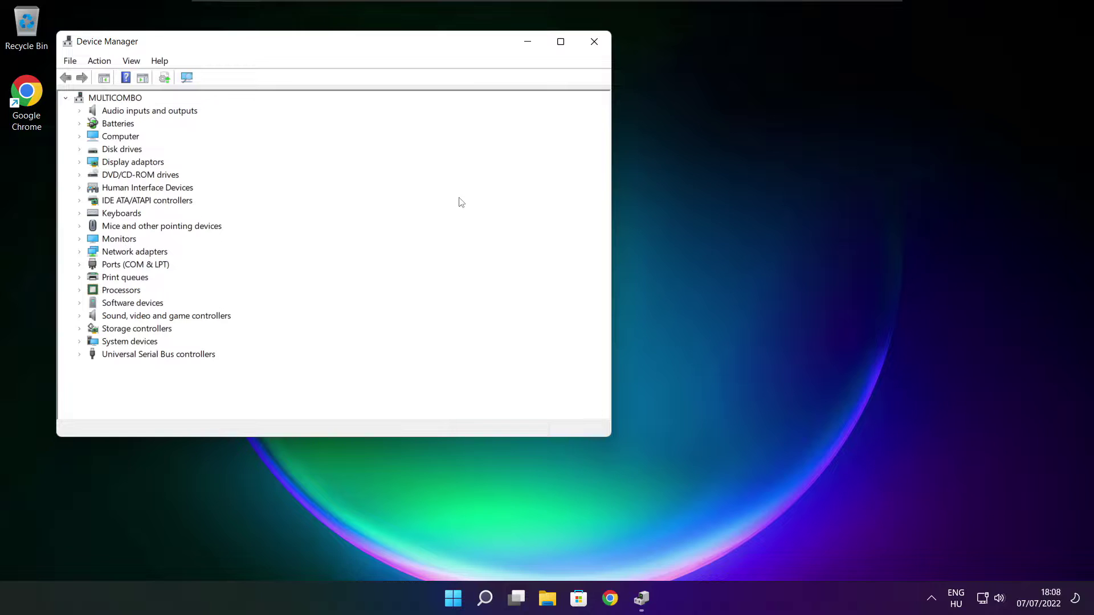
Run an automatic driver search for the VMware SVGA 3D adaptor, confirming the best driver is installed.
left_click(561, 44)
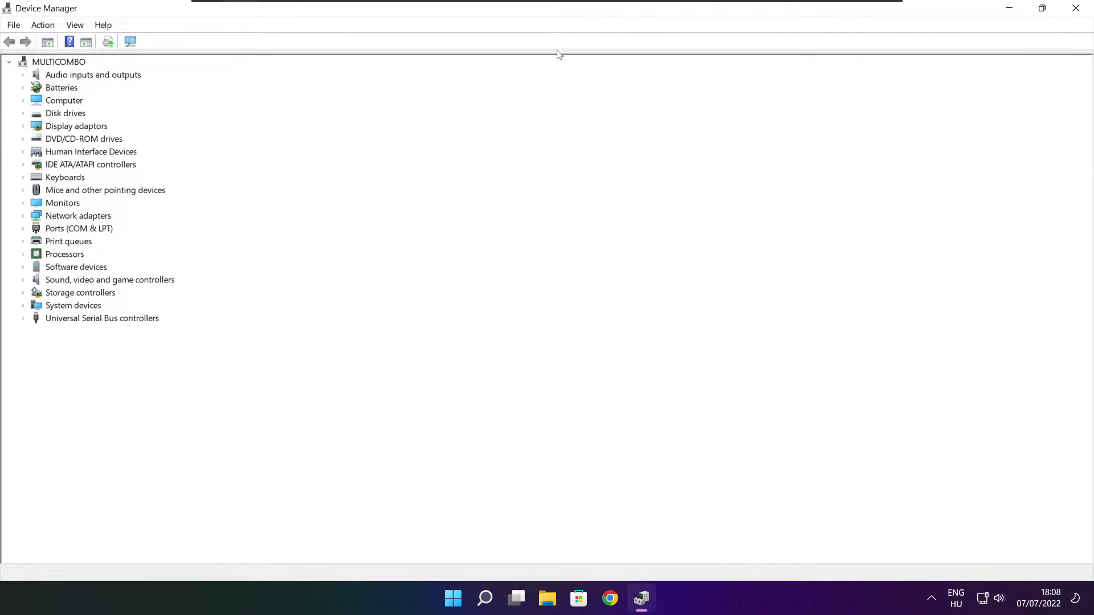
left_click(66, 129)
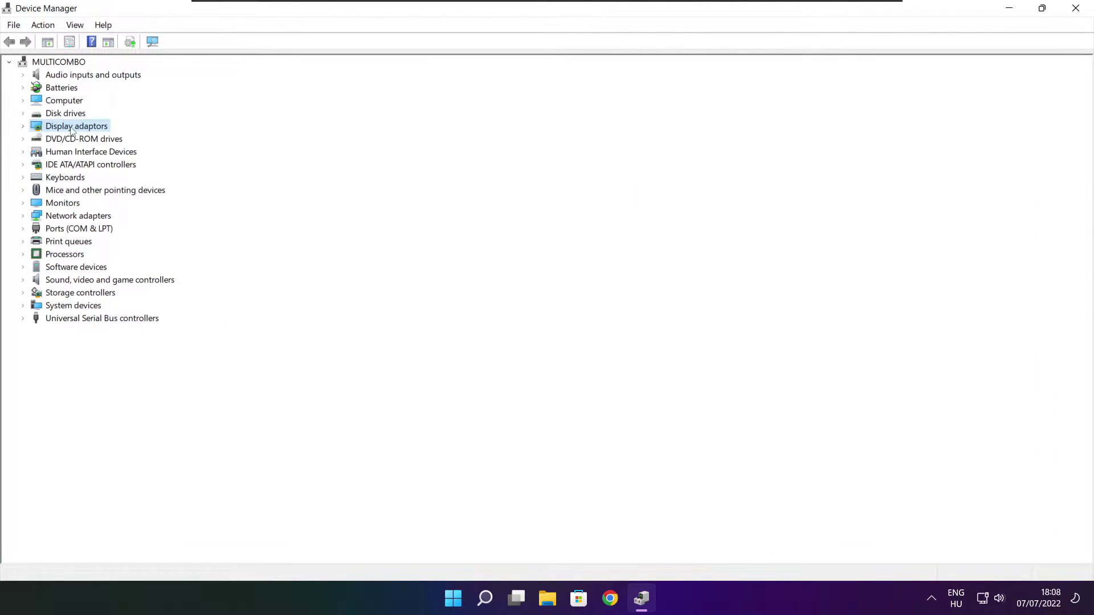
left_click(23, 126)
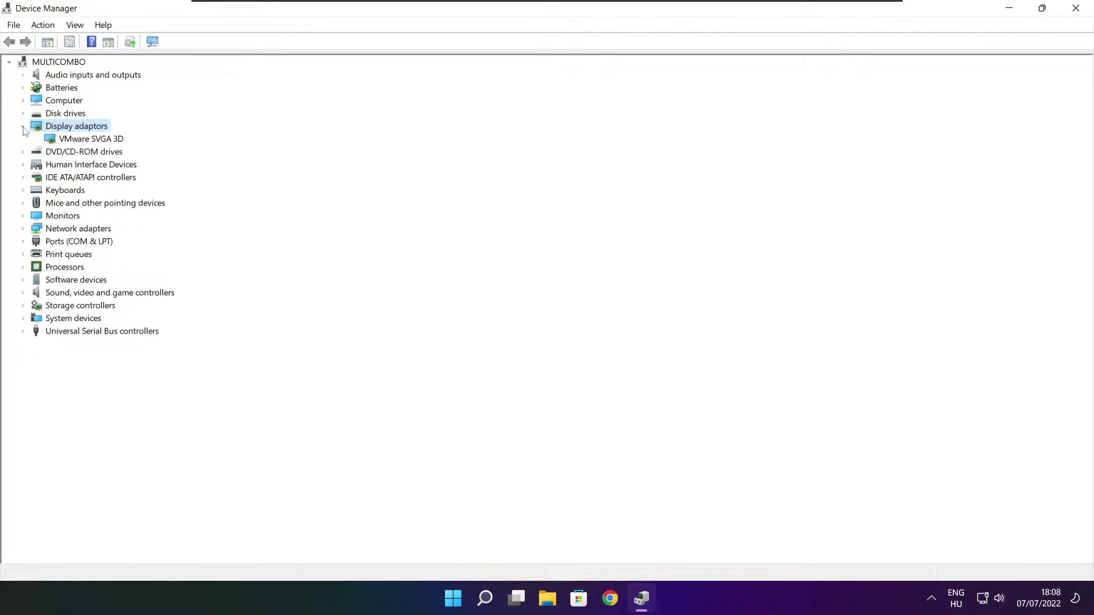
left_click(109, 141)
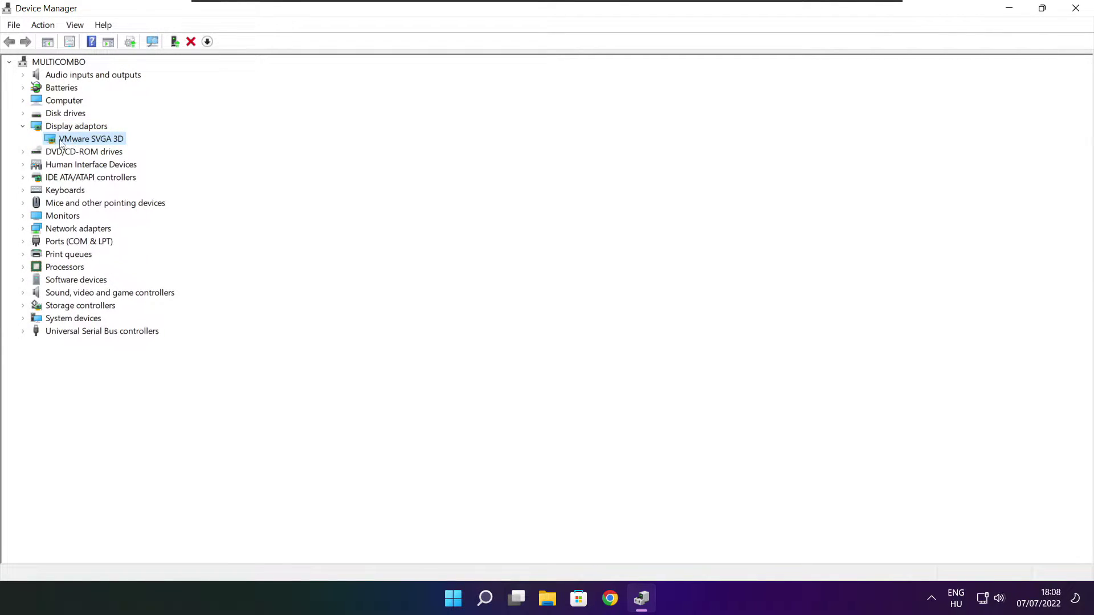
right_click(79, 140)
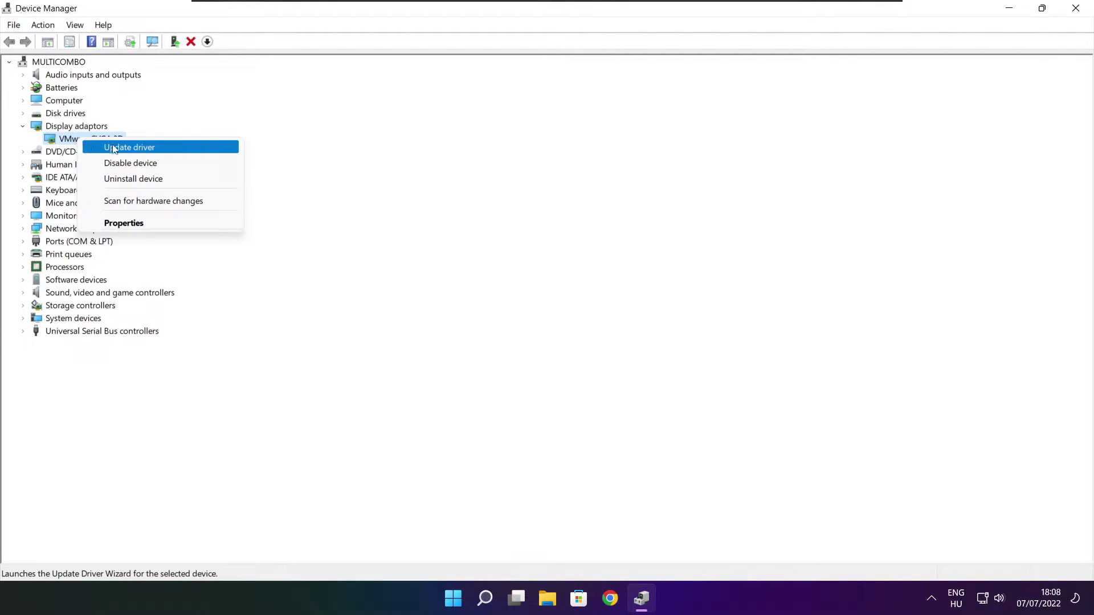
left_click(158, 152)
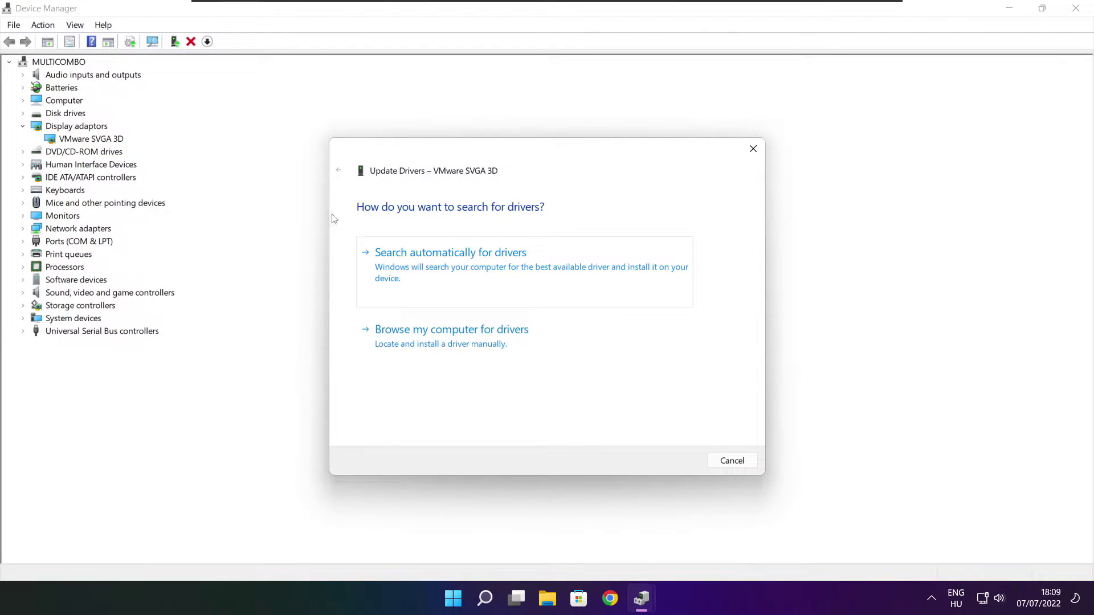
left_click(503, 274)
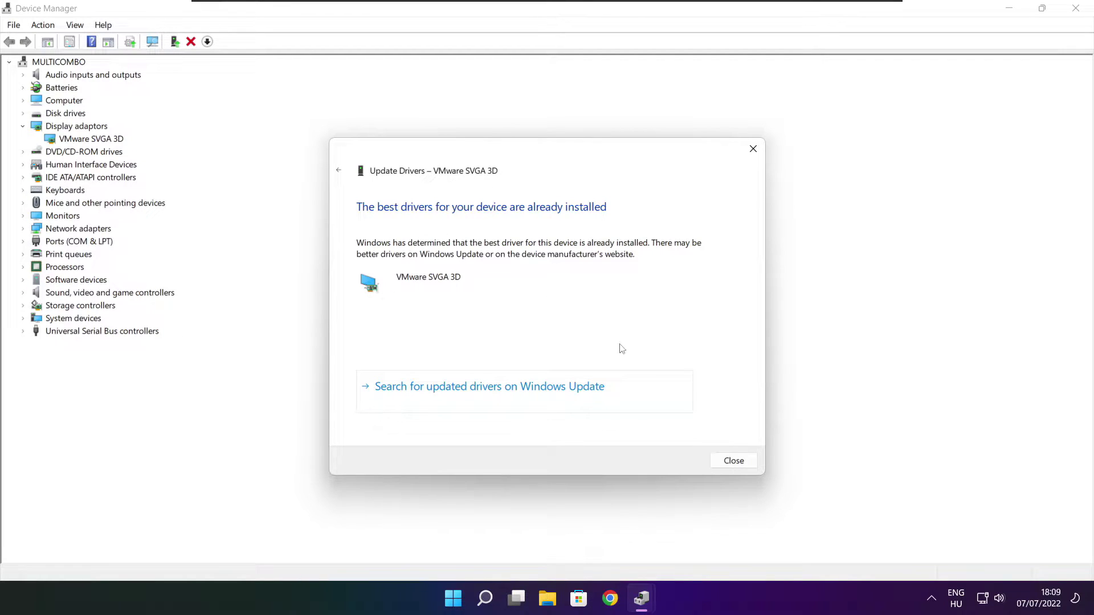
left_click(733, 461)
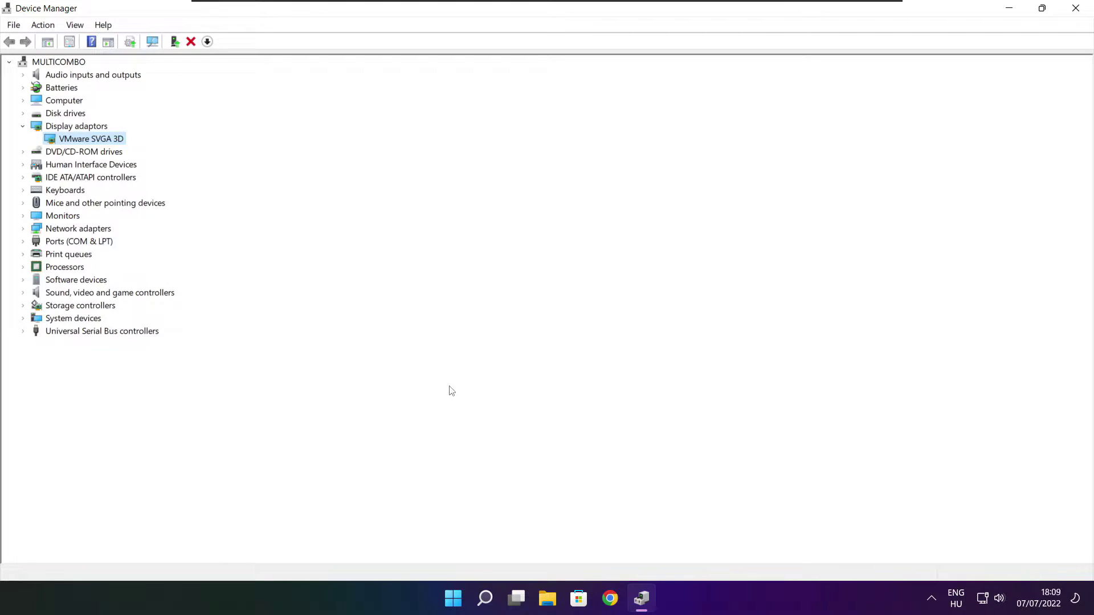
left_click(49, 294)
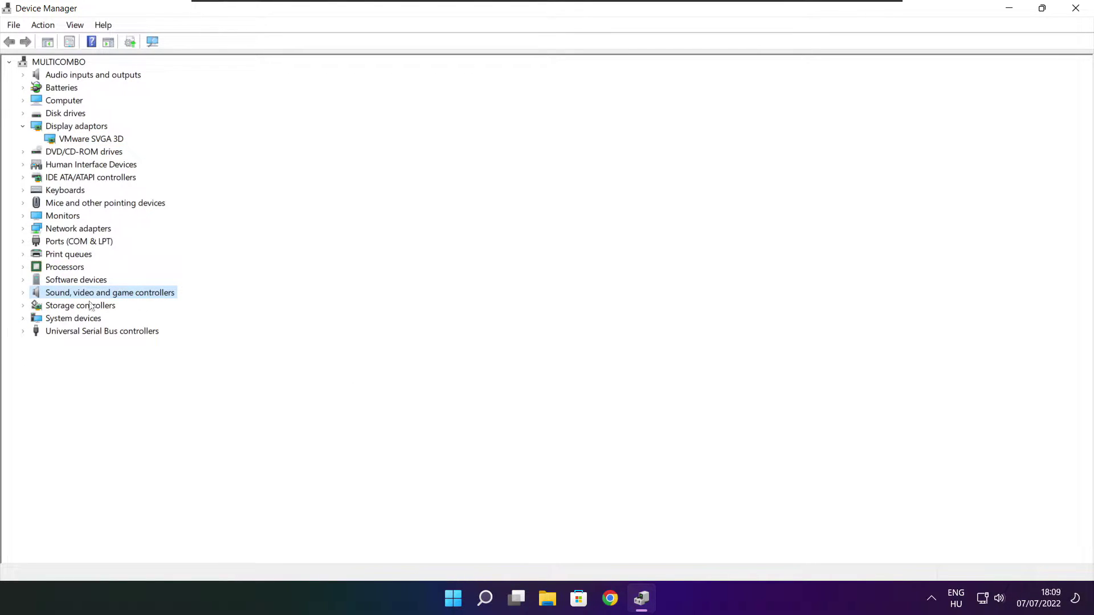
Run an automatic driver search for High Definition Audio Device, then close Device Manager.
left_click(23, 294)
left_click(104, 307)
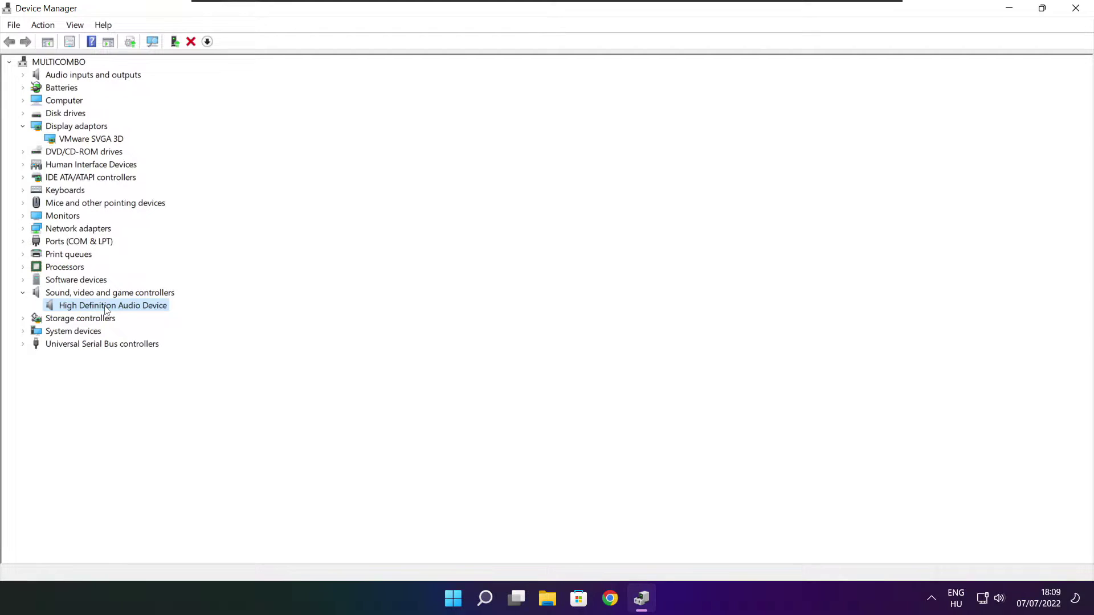
right_click(106, 309)
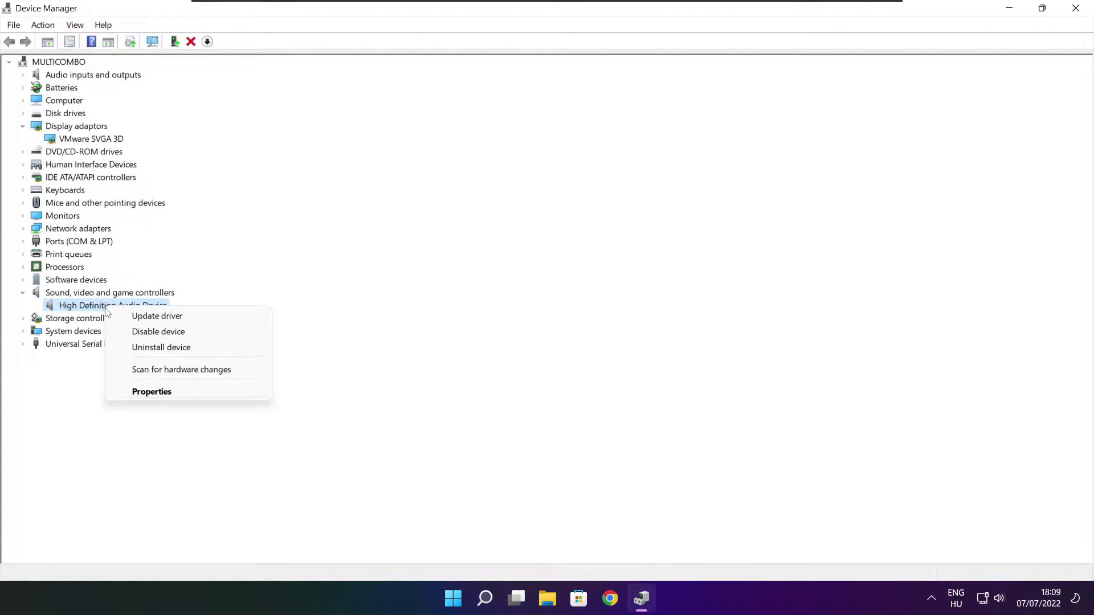
left_click(213, 321)
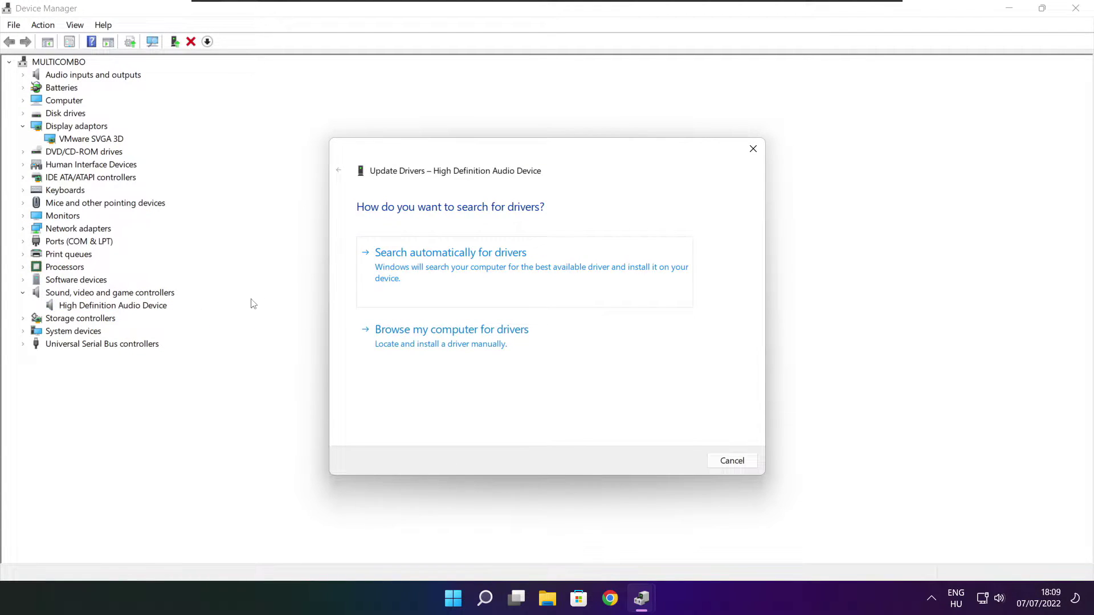
left_click(475, 271)
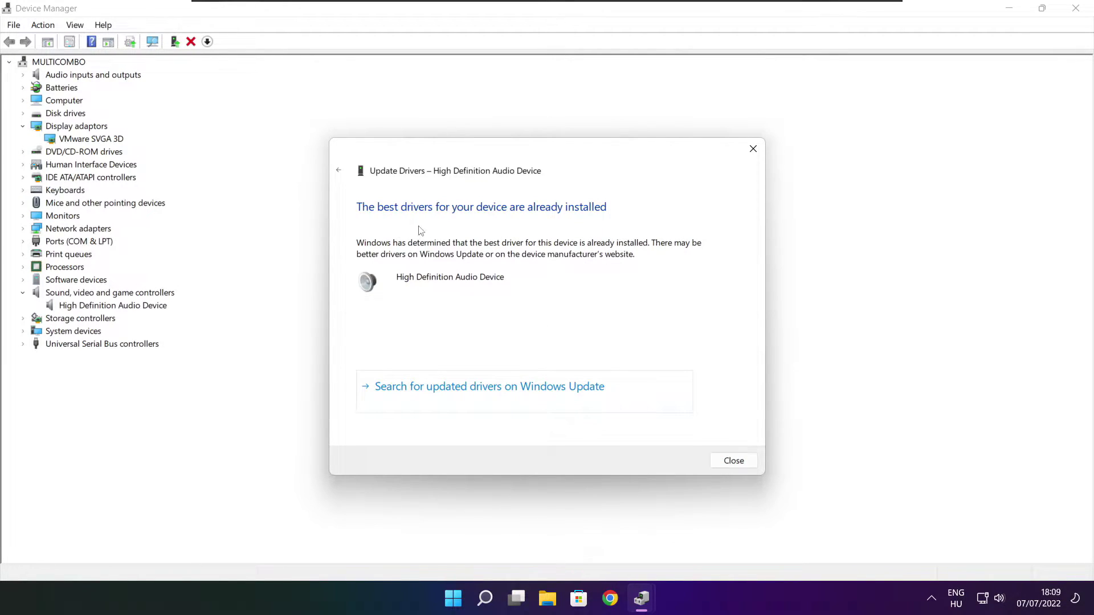
left_click(734, 461)
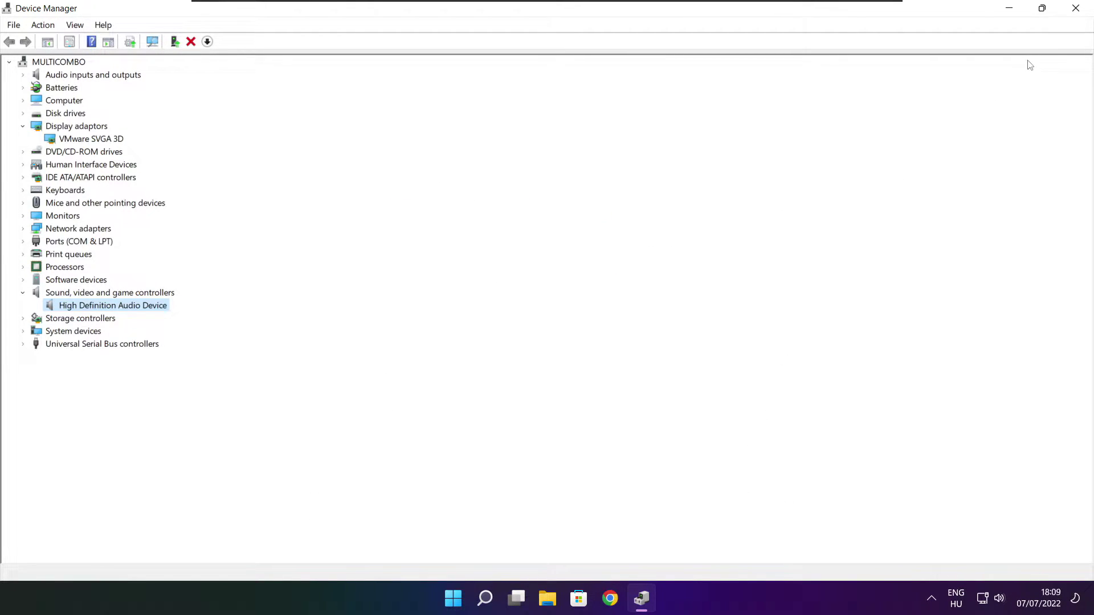
left_click(1077, 8)
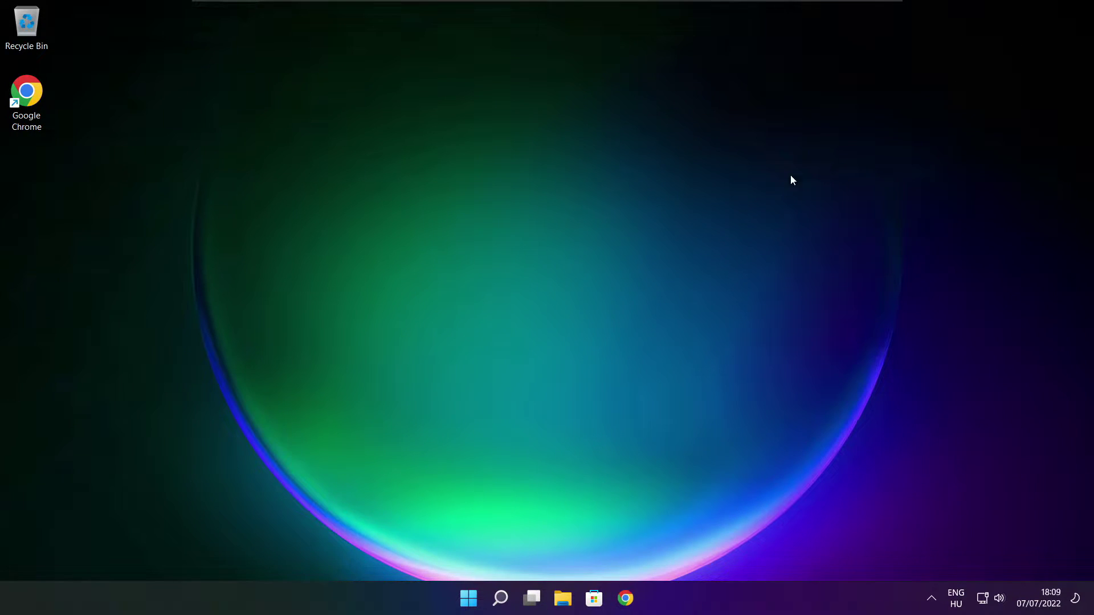
Make High performance the active power plan via 'edit power plan', then close Power Options.
left_click(501, 599)
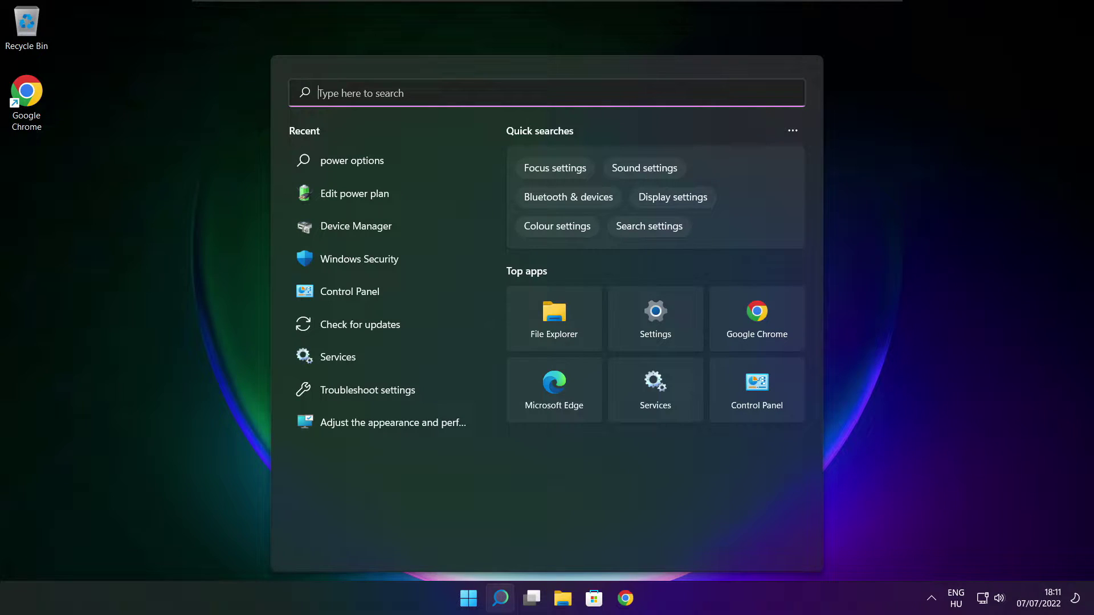
type("edit")
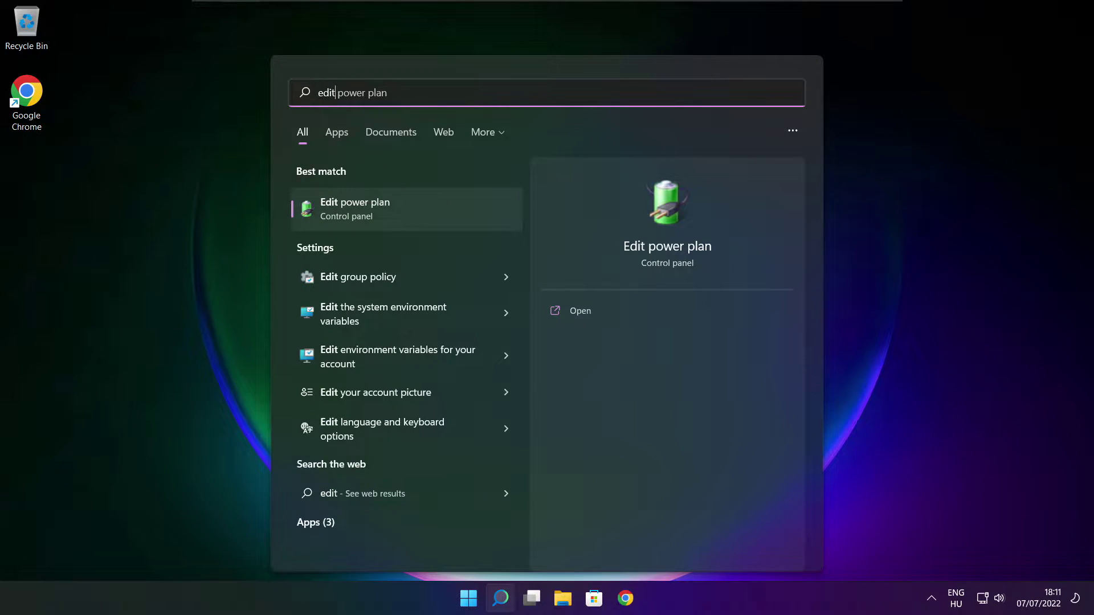
type(" power plan")
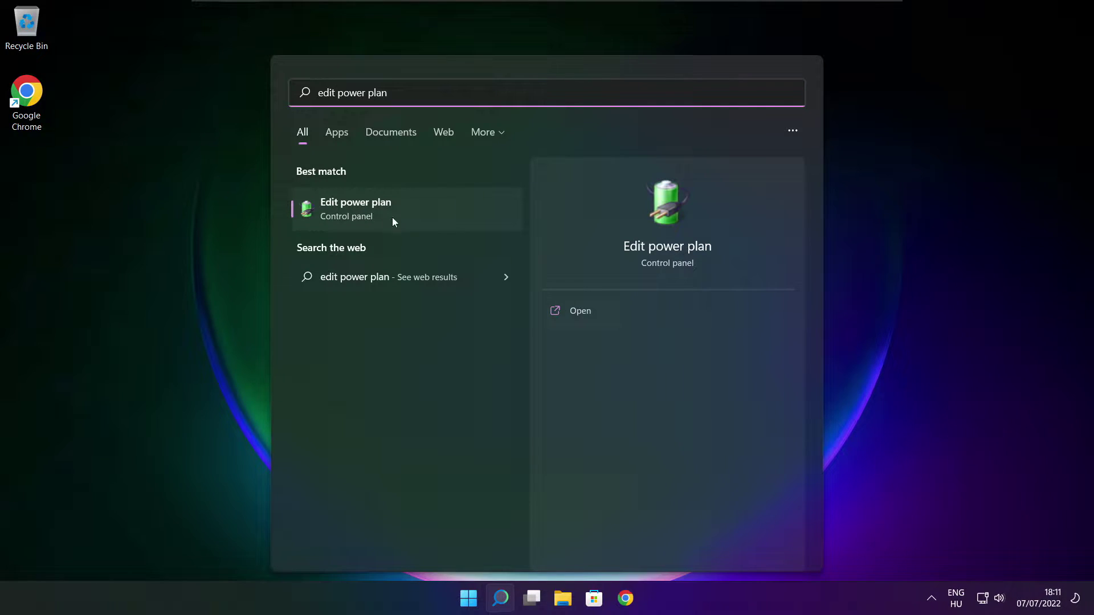
left_click(432, 212)
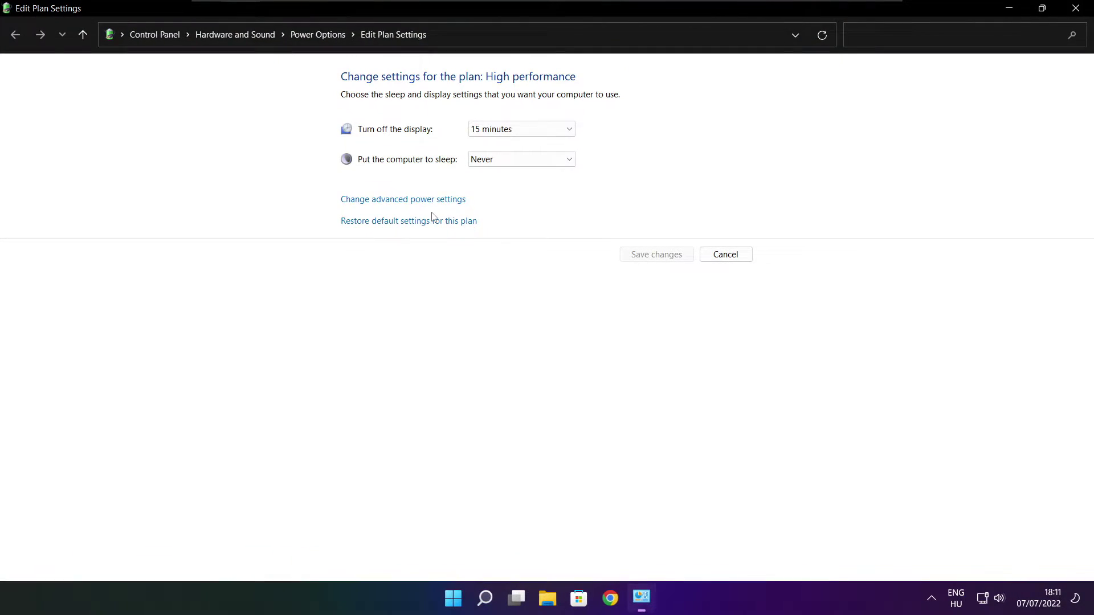
left_click(326, 42)
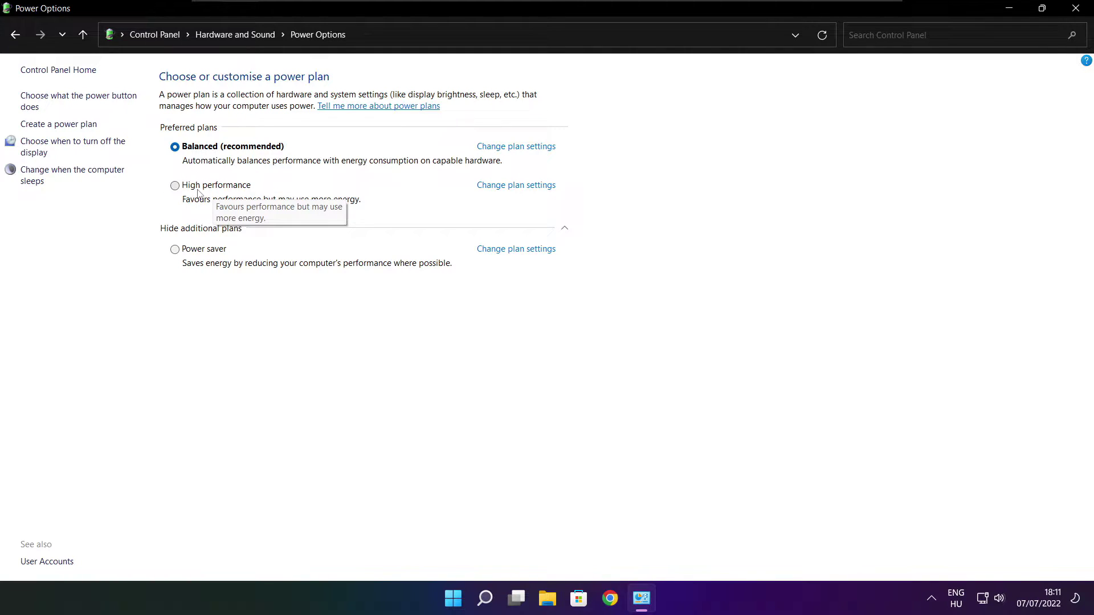
left_click(226, 190)
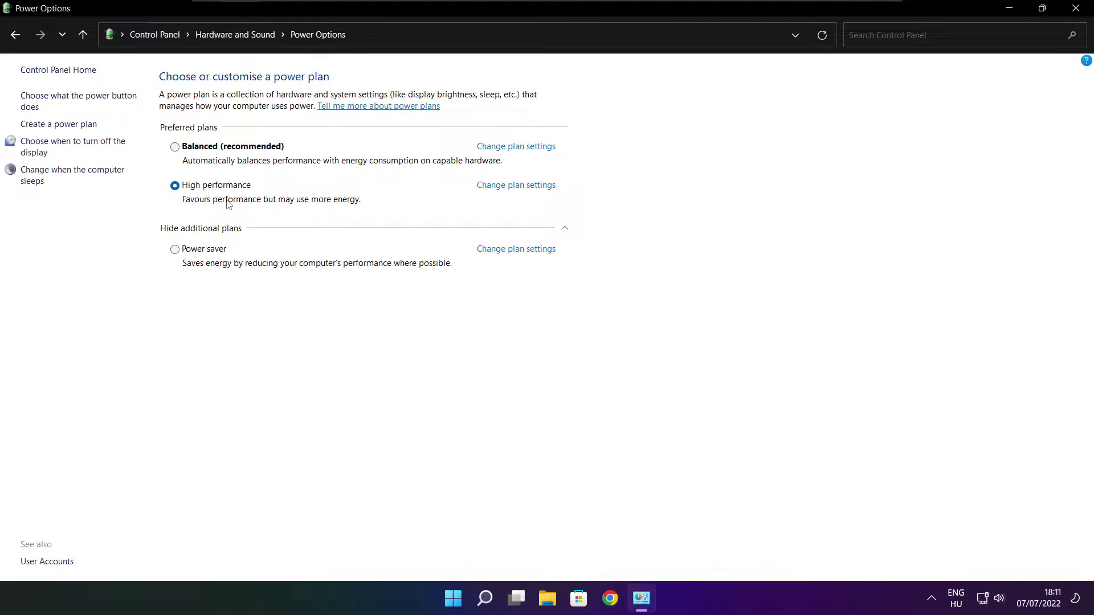
left_click(1078, 8)
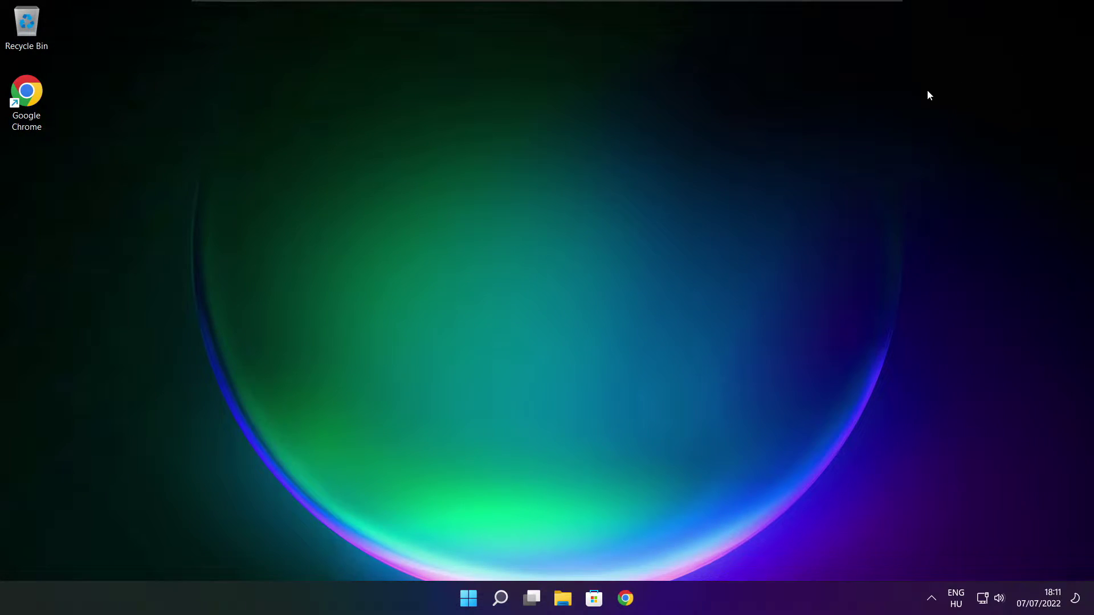
Open the Game Mode settings from Windows Search, leaving Game Mode on.
left_click(504, 603)
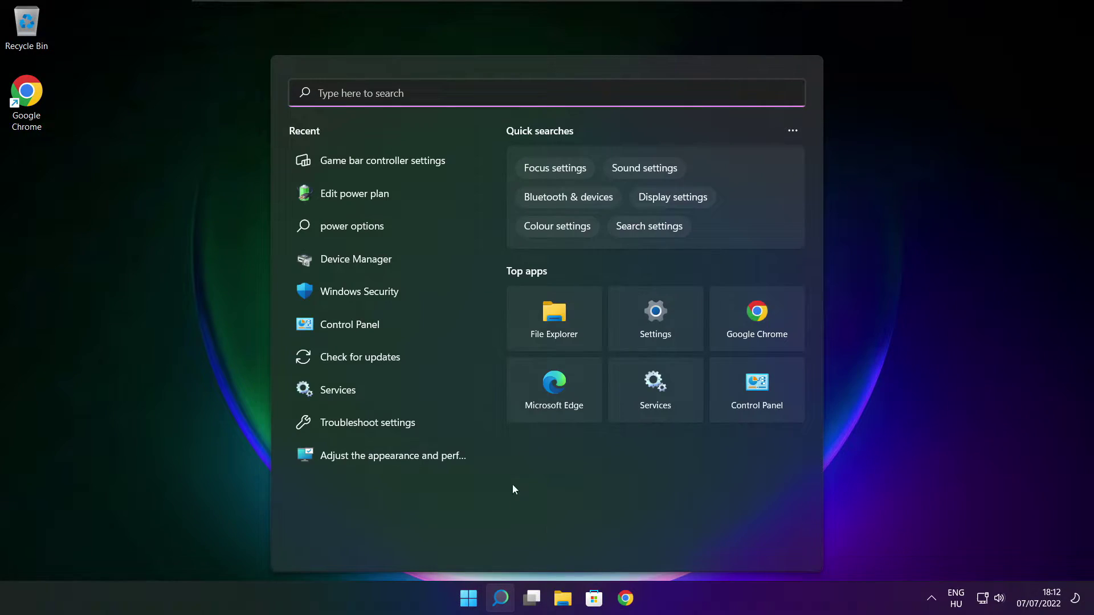
type("game mode")
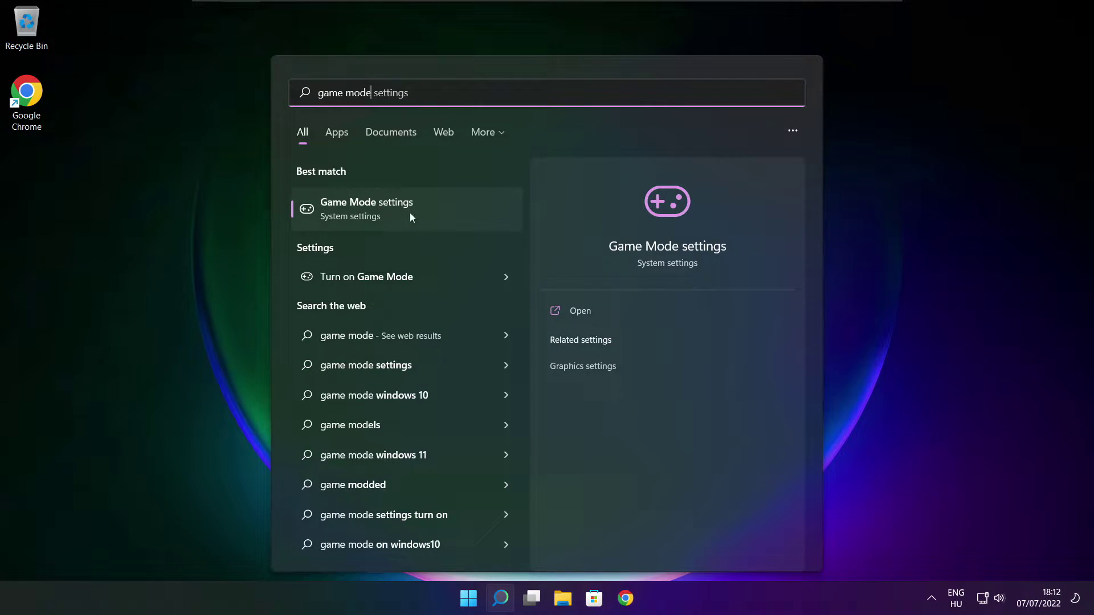
left_click(433, 207)
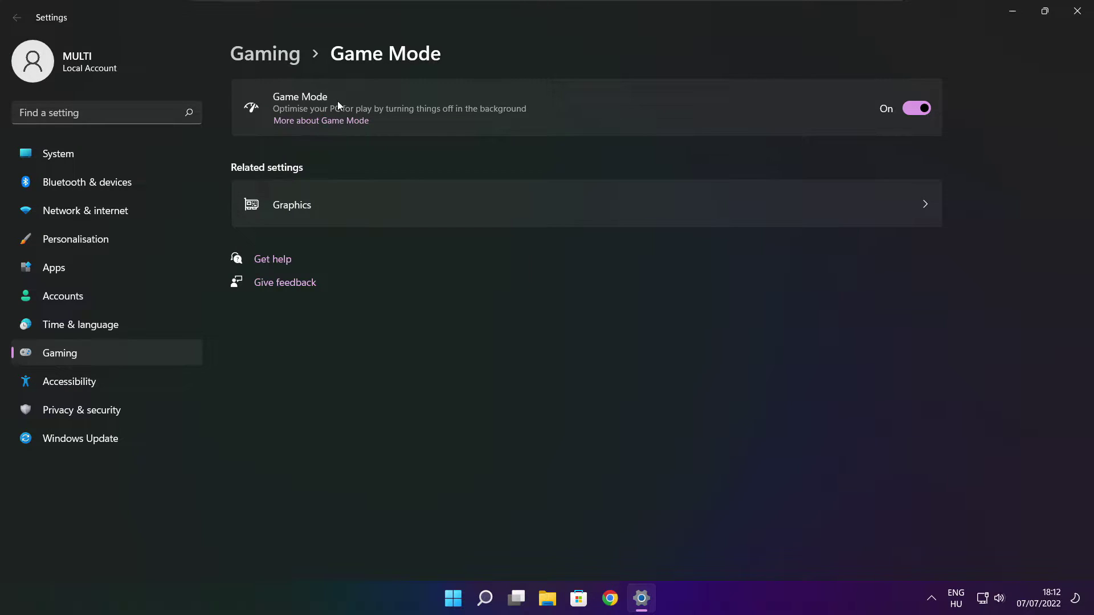
left_click(917, 109)
left_click(917, 108)
Turn off opening Xbox Game Bar with a controller button, then close Settings.
left_click(270, 61)
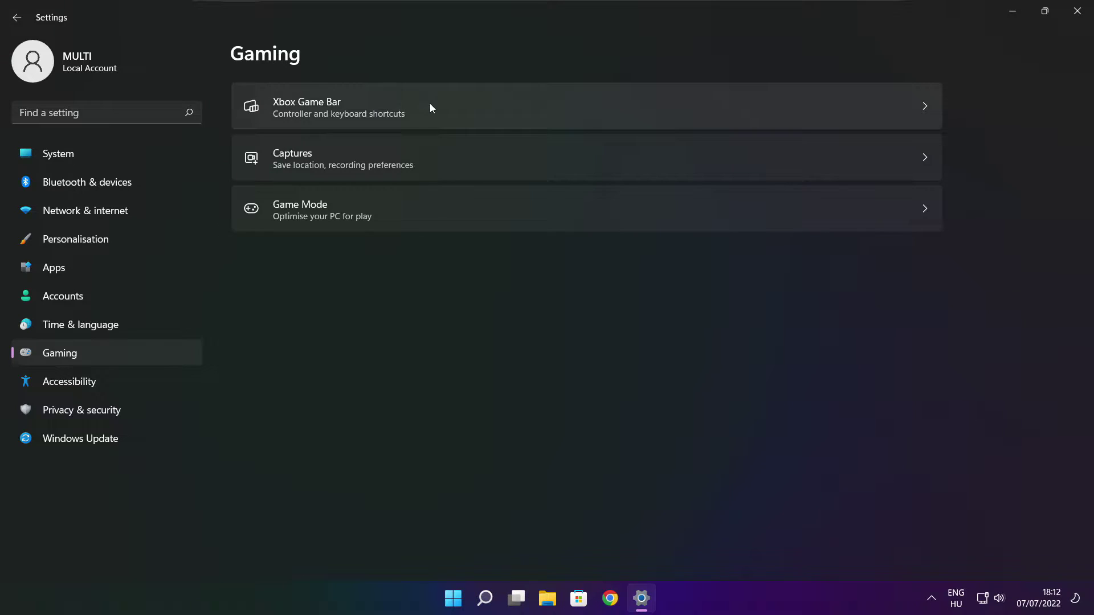
left_click(446, 120)
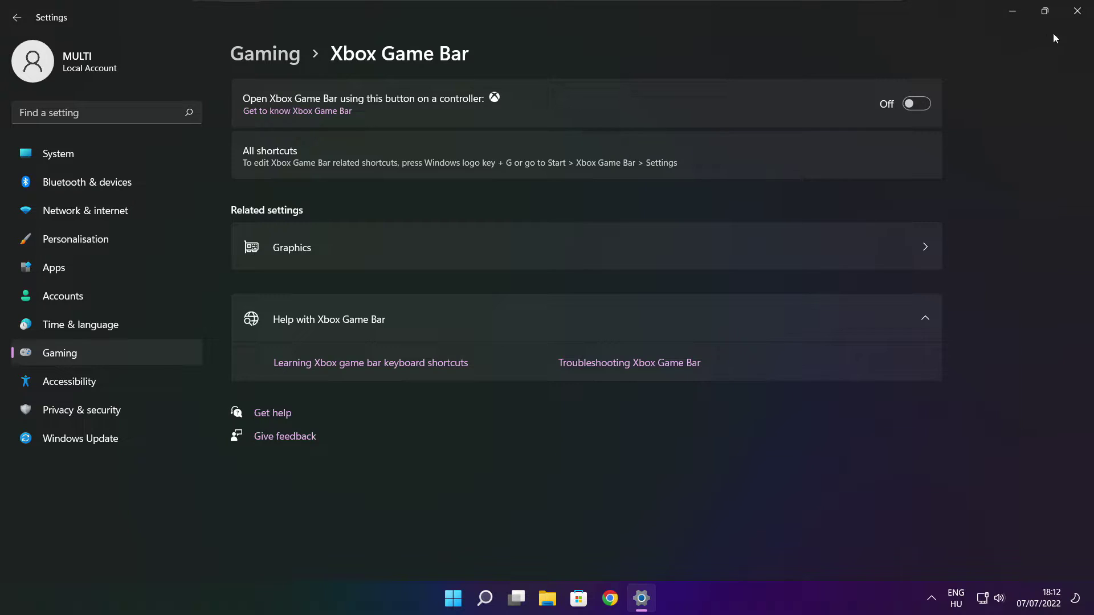
left_click(1078, 17)
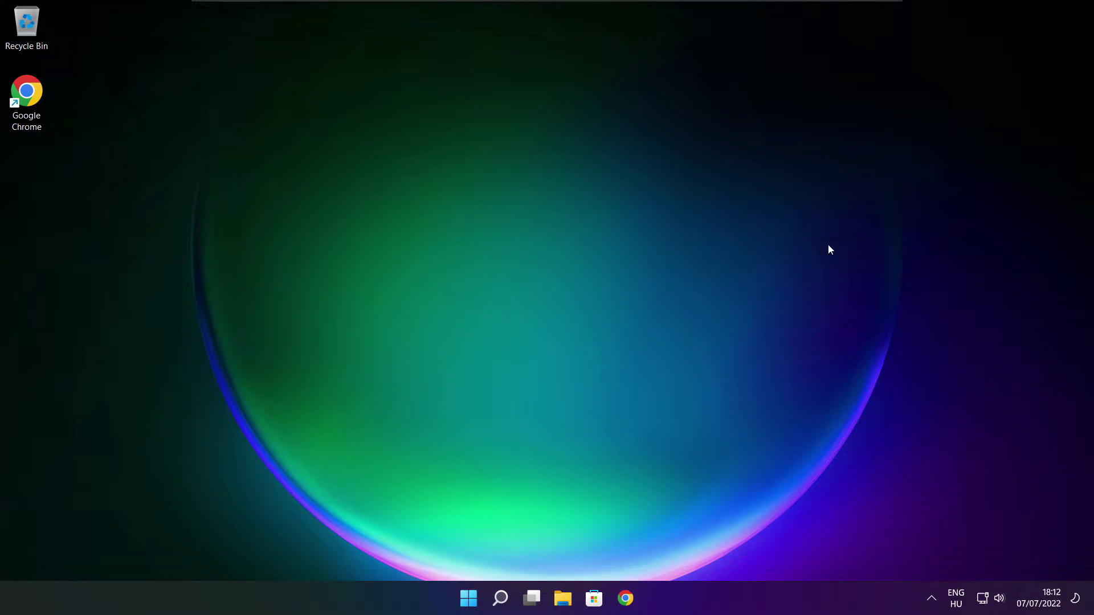
Open Task Manager from the Start button's quick menu and show its Startup apps.
right_click(471, 601)
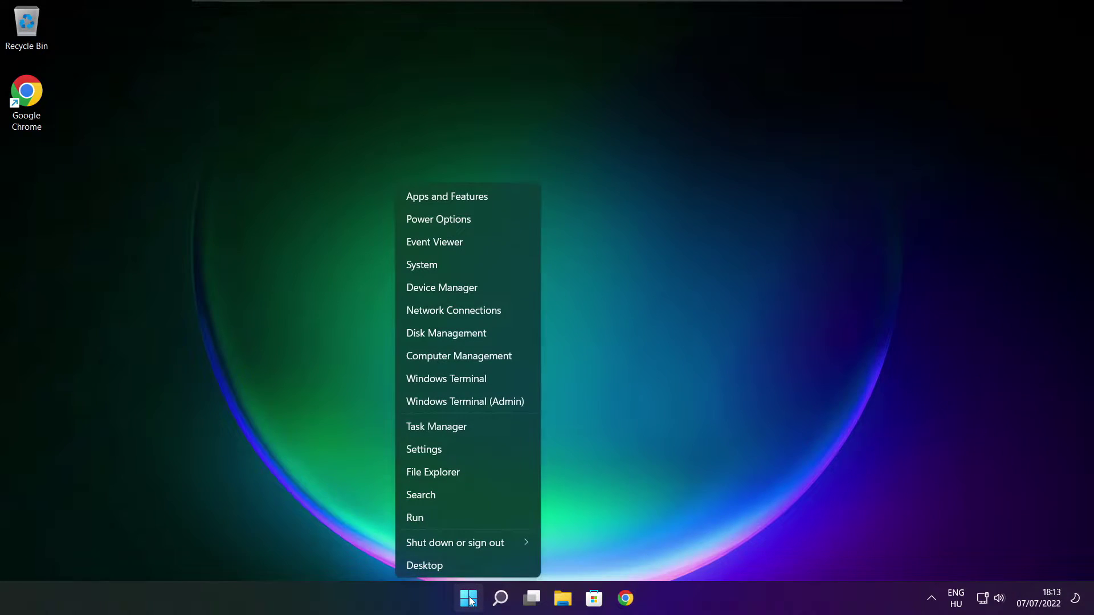
left_click(471, 428)
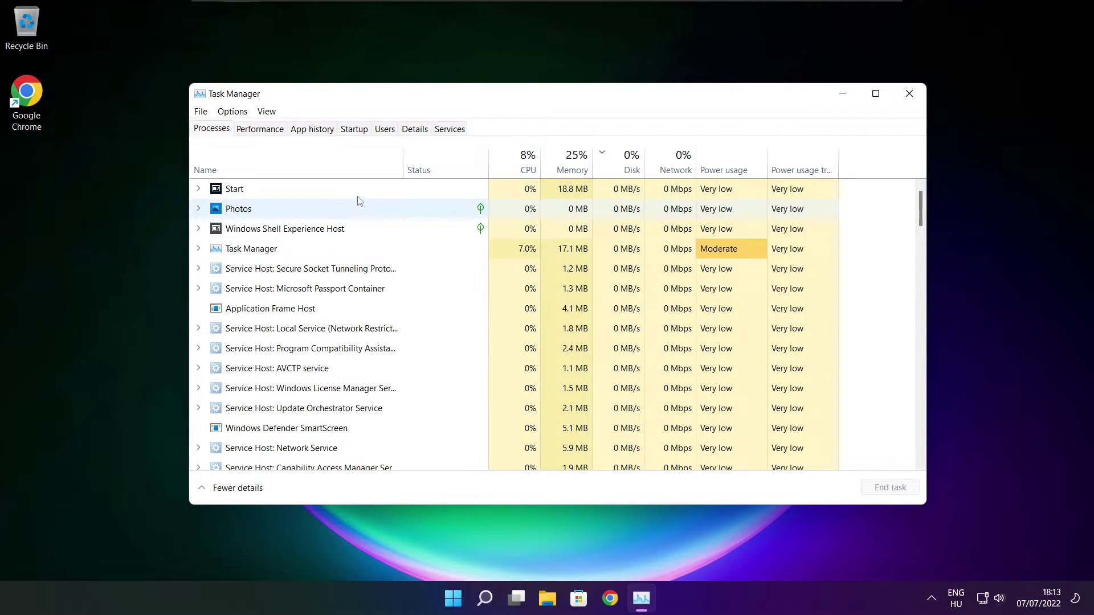
left_click(356, 130)
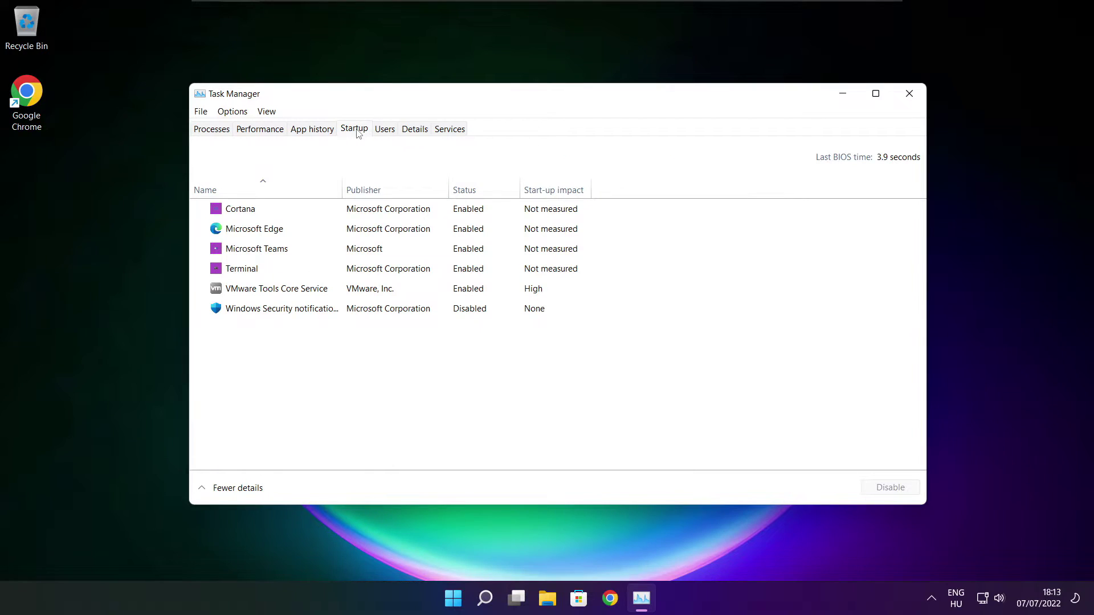
Disable Cortana, Microsoft Edge, Microsoft Teams and Terminal at startup, then close Task Manager.
left_click(419, 215)
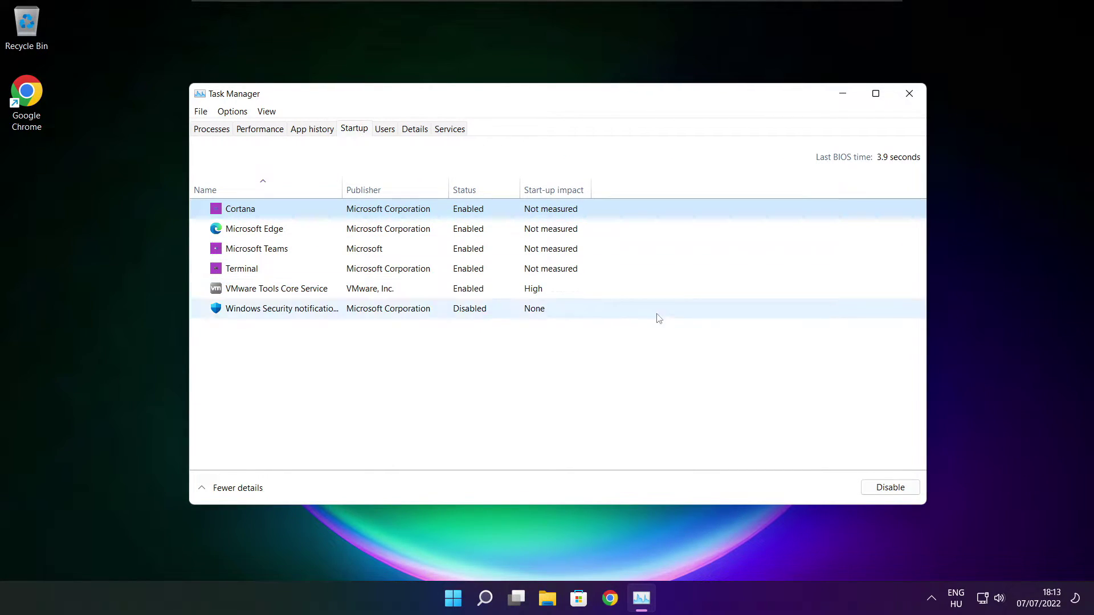
left_click(891, 493)
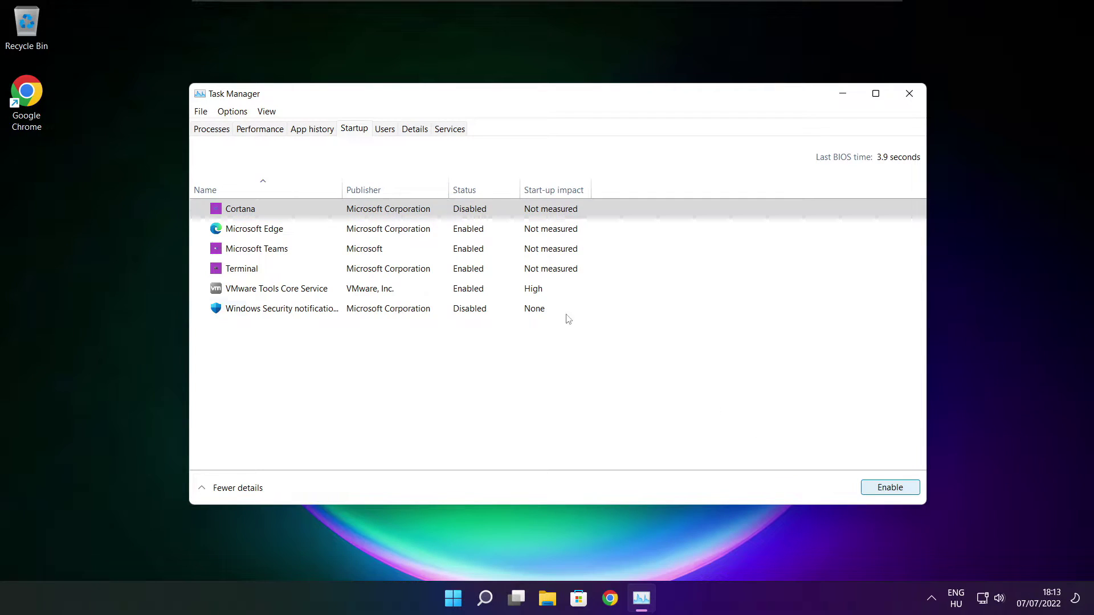
left_click(344, 233)
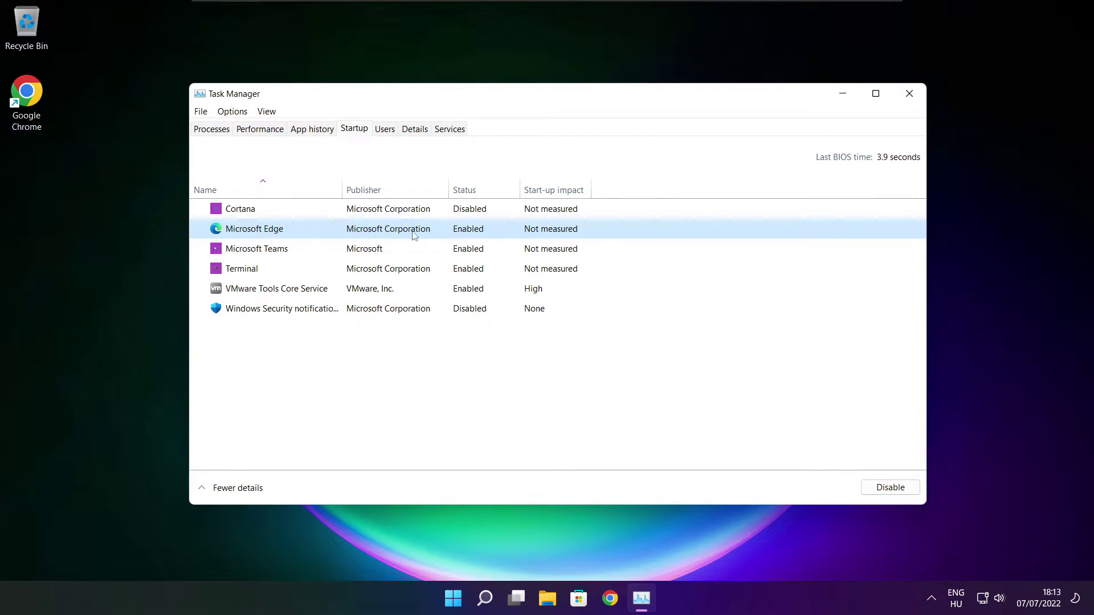
left_click(898, 497)
left_click(482, 251)
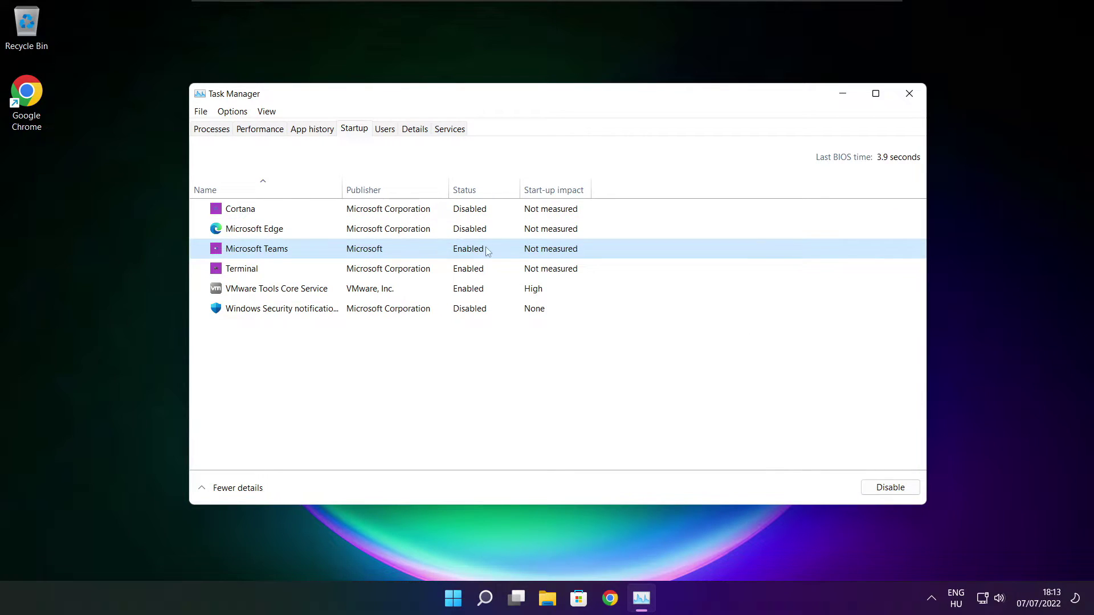
left_click(906, 487)
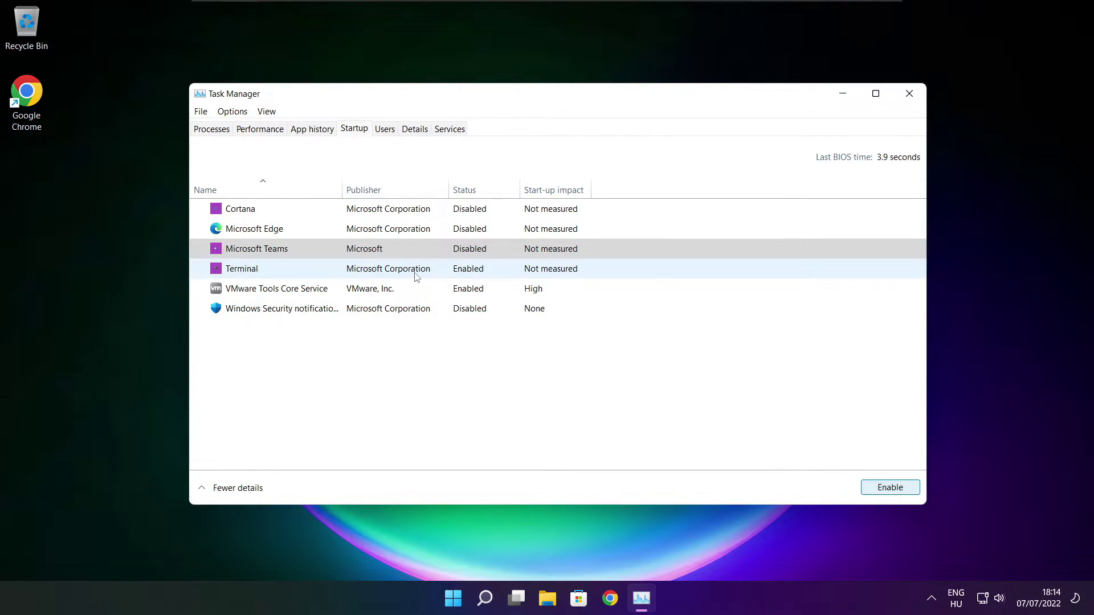
left_click(416, 276)
left_click(904, 490)
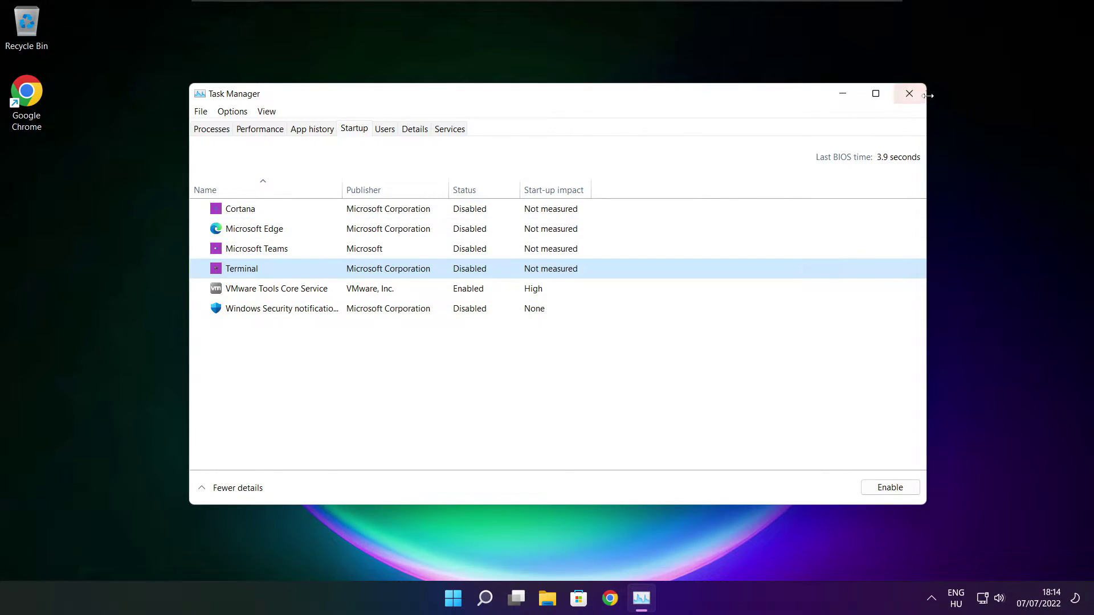
left_click(909, 95)
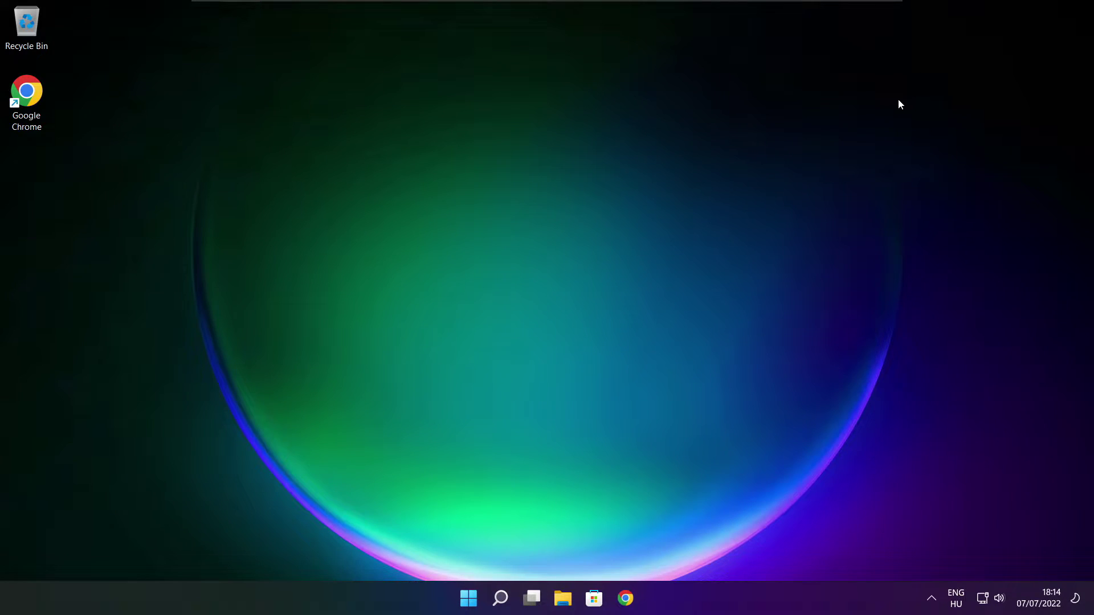
Analyse the C: drive (9% fragmented) in Optimise Drives and start optimising it.
left_click(501, 604)
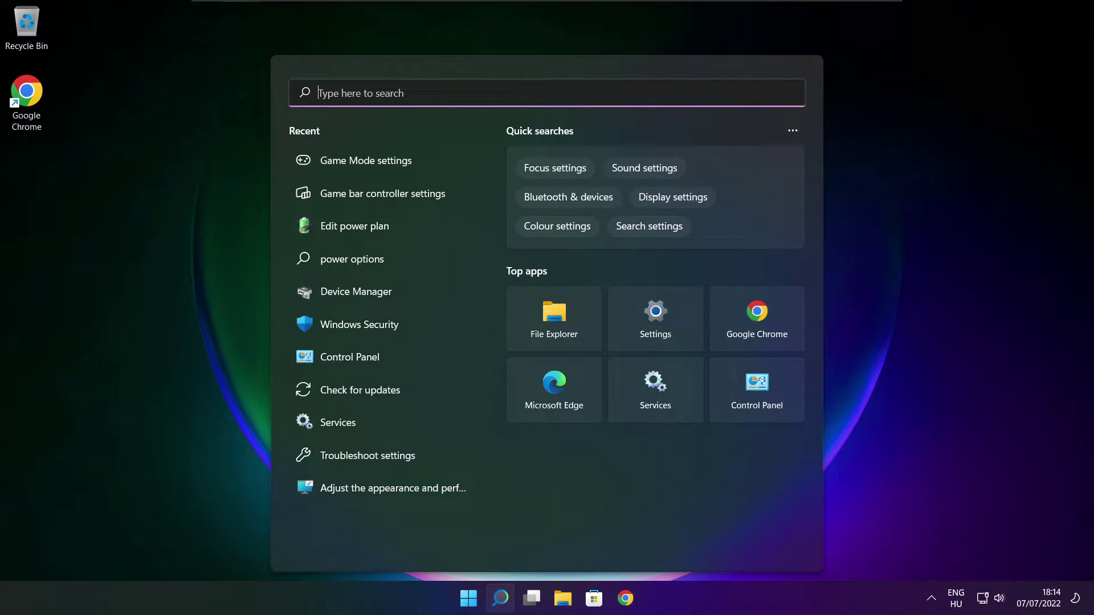
type("optimi")
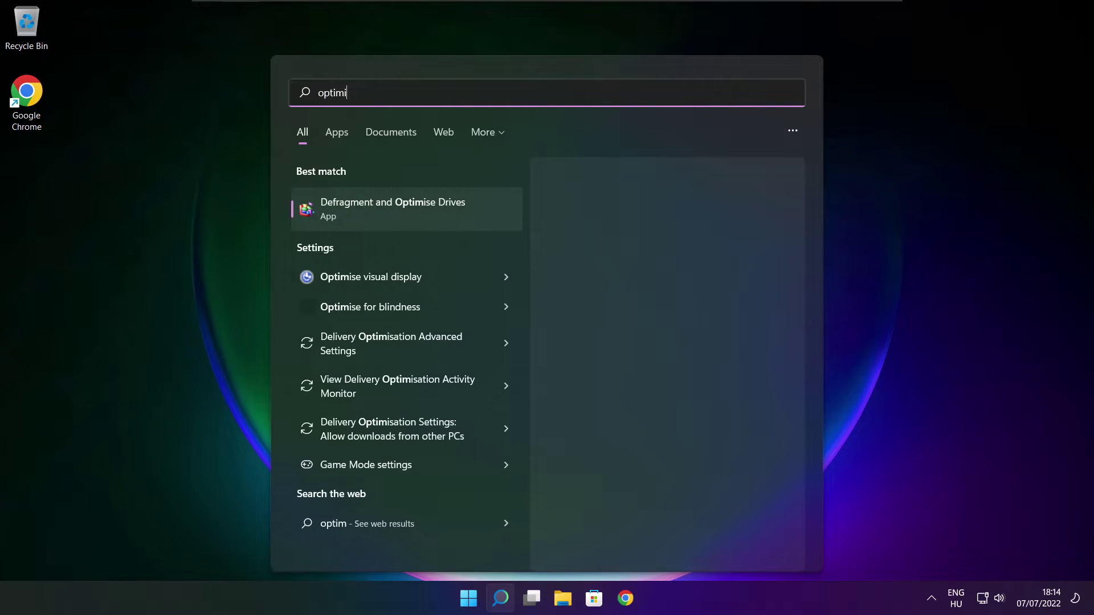
type("se")
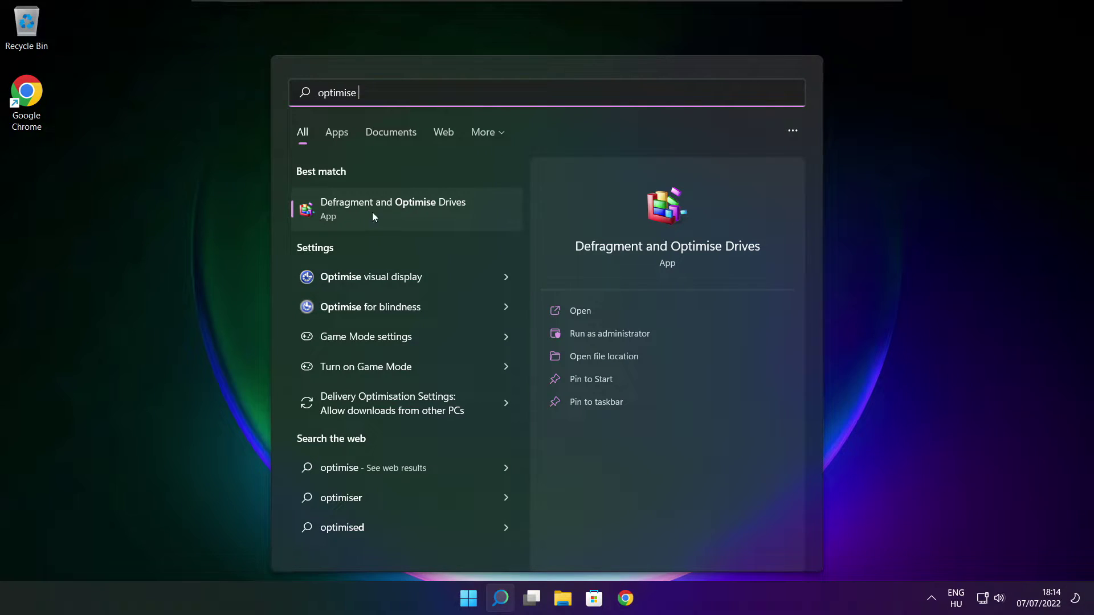
left_click(419, 207)
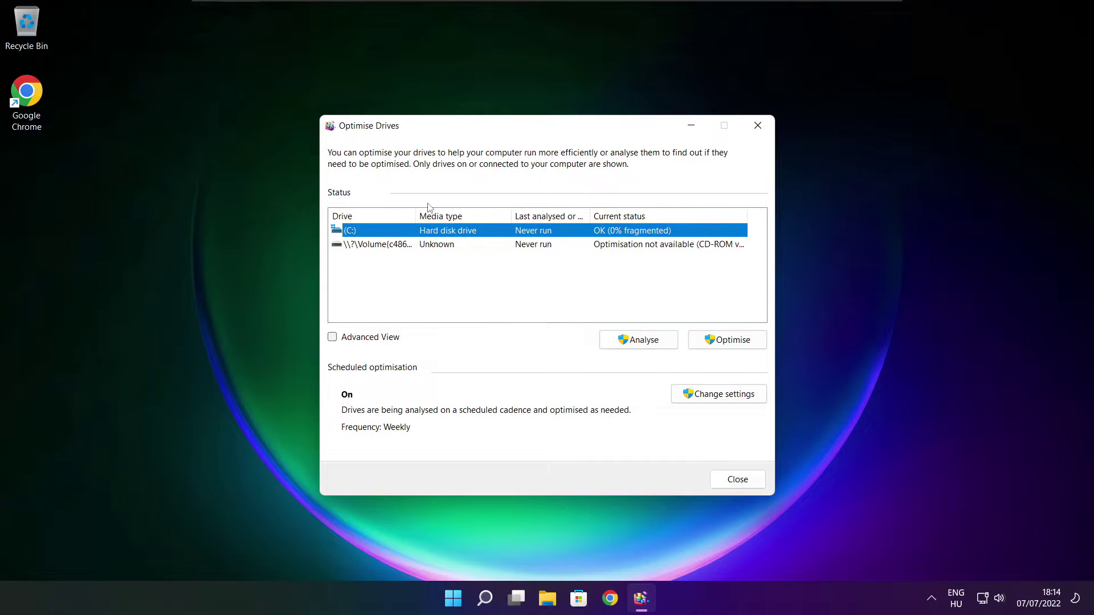
left_click(630, 341)
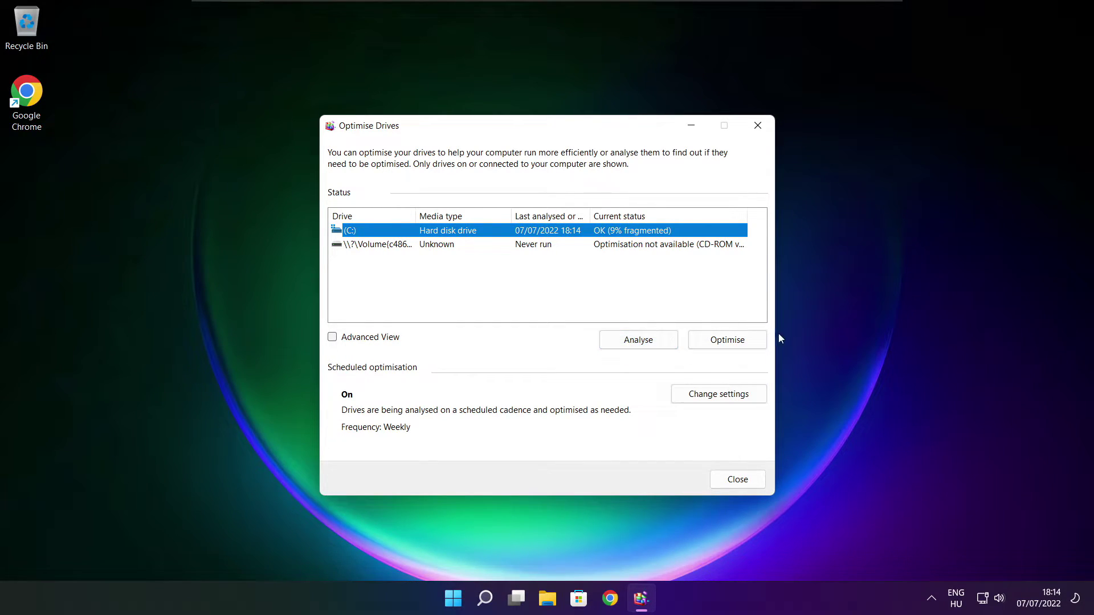
left_click(733, 345)
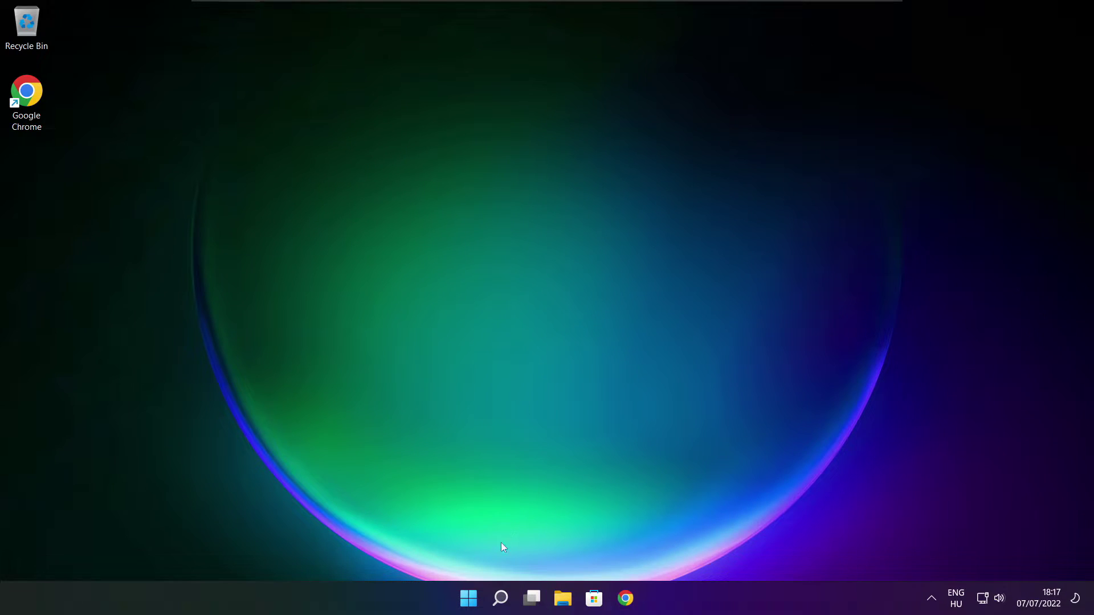
left_click(500, 599)
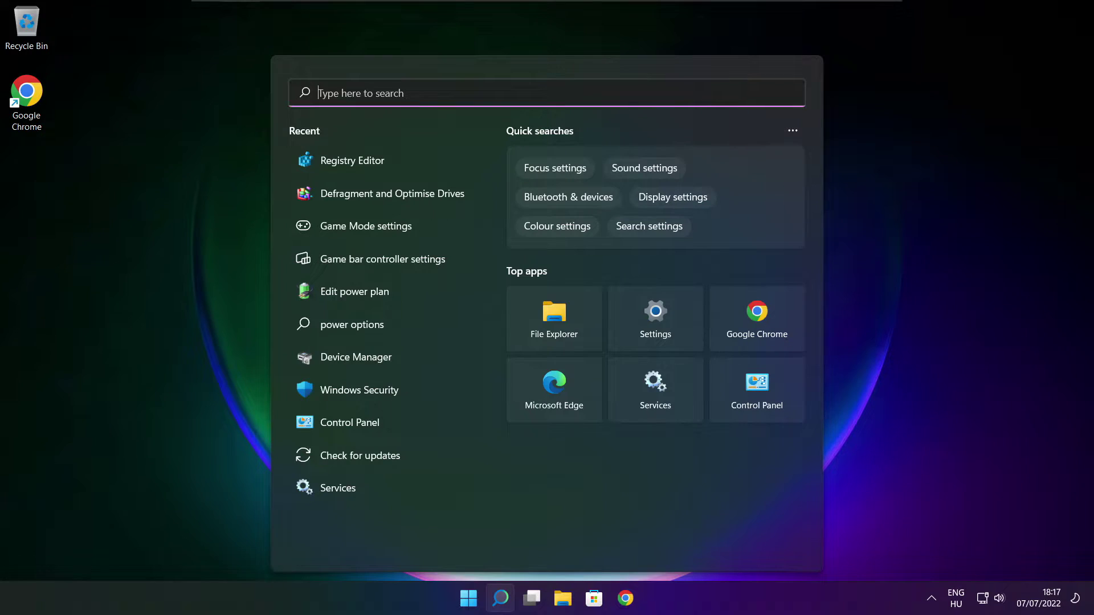
Run a Windows Update check, which reports the PC up to date, then close Settings.
type("updates")
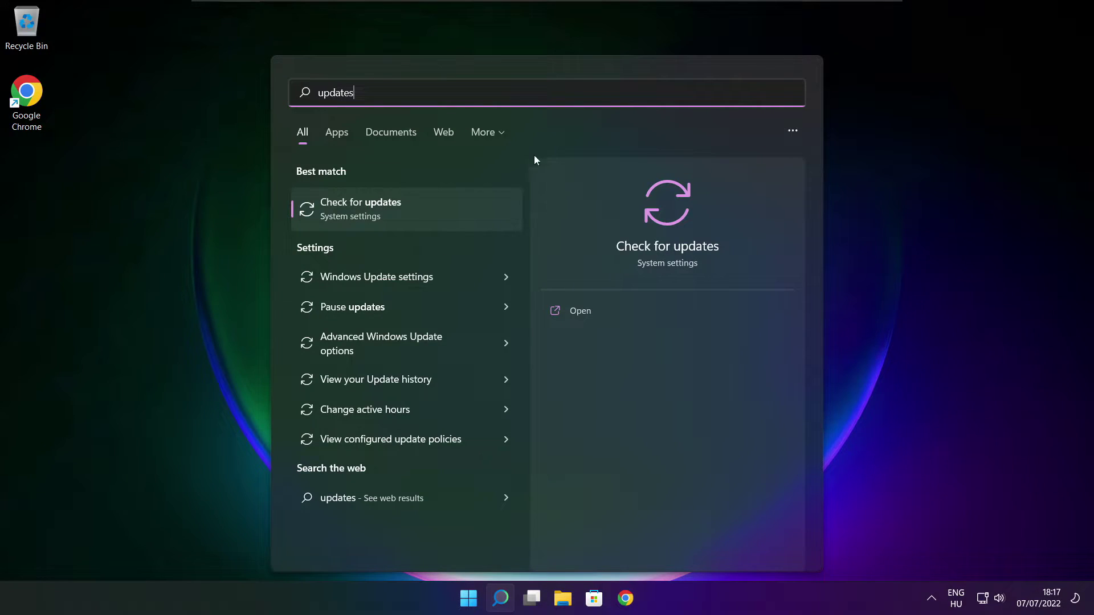
left_click(397, 216)
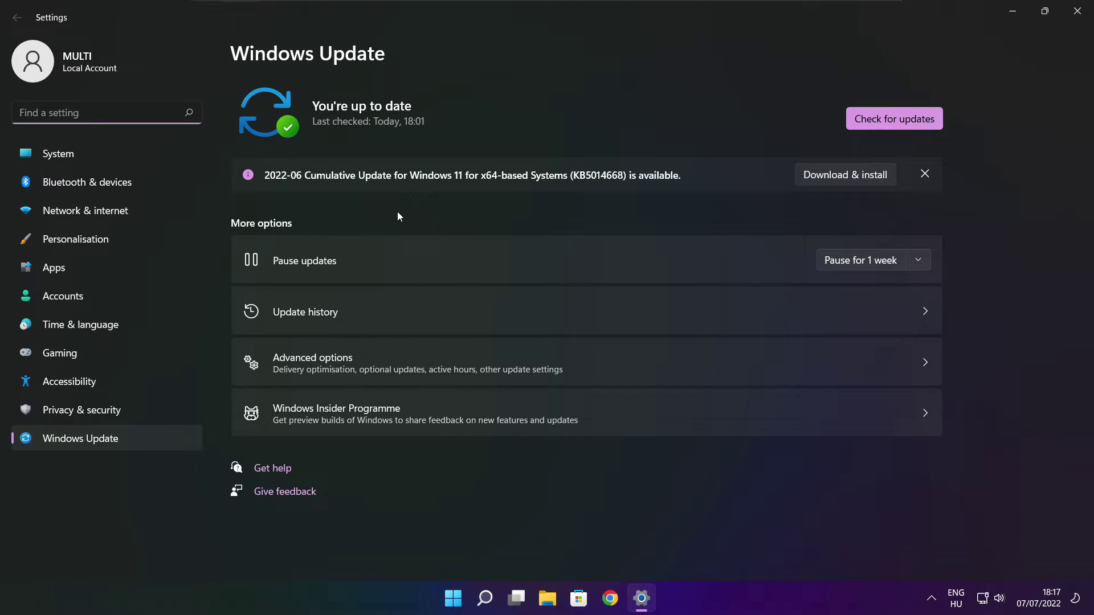
left_click(894, 118)
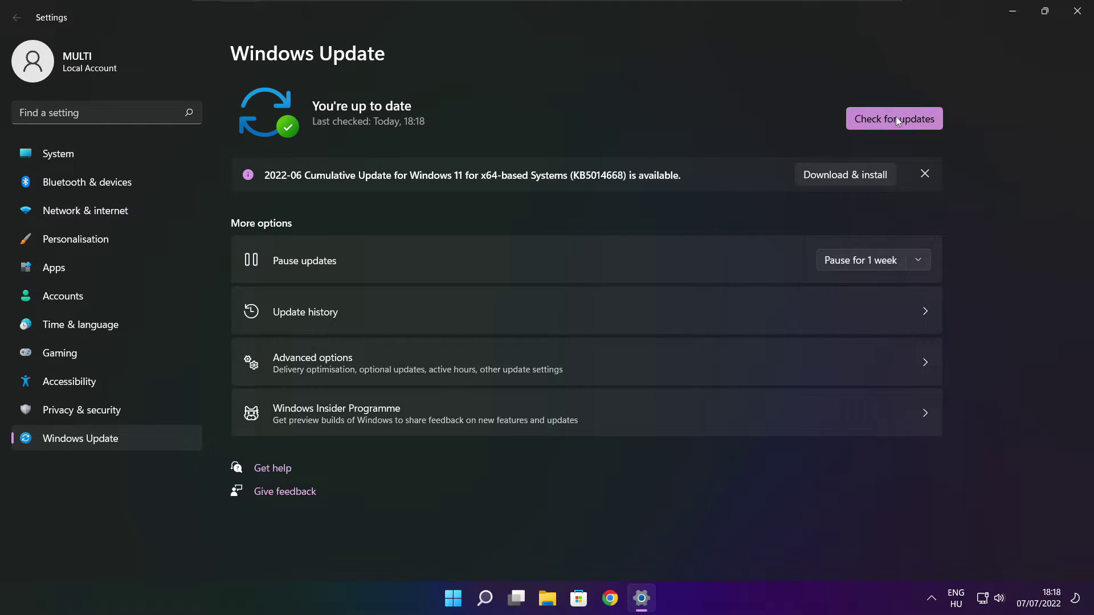
left_click(1077, 14)
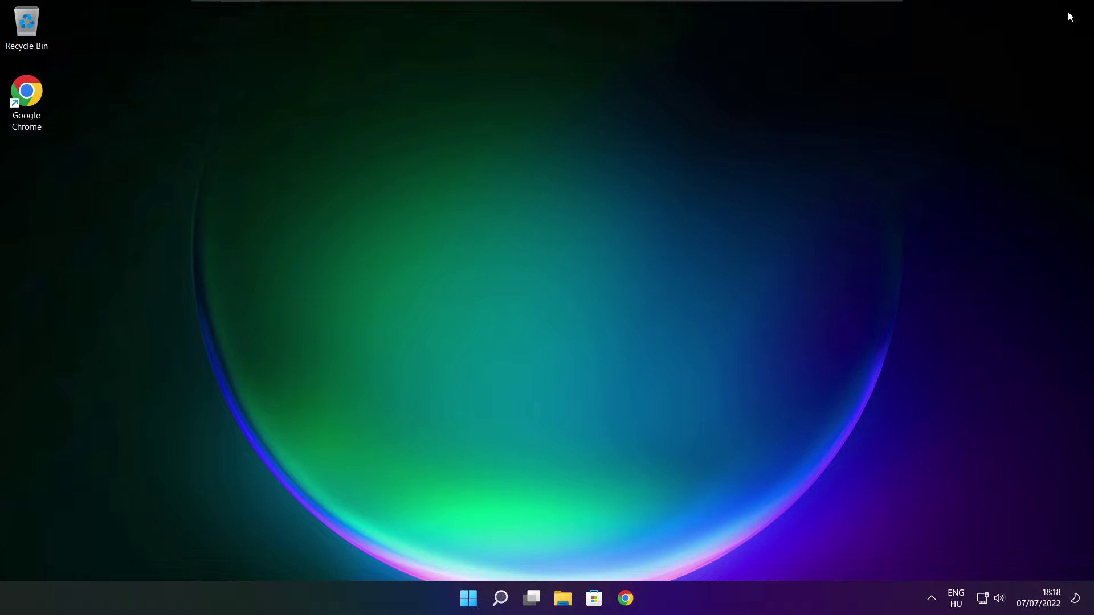
Open Registry Editor via 'regedit' and navigate to HKEY_CURRENT_USER\System\GameConfigStore.
left_click(500, 598)
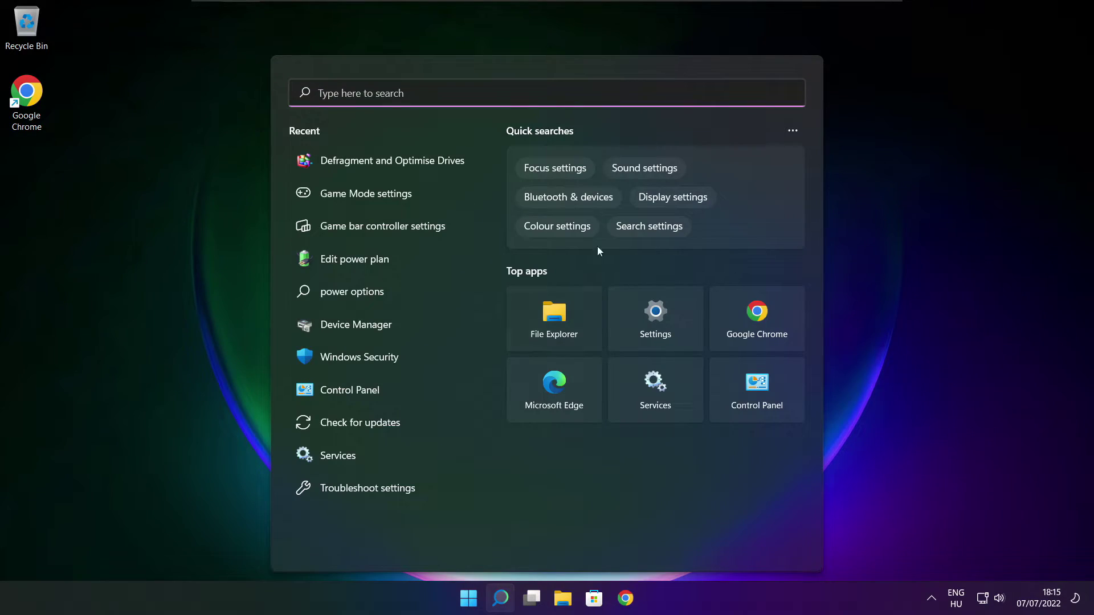
type("regedit")
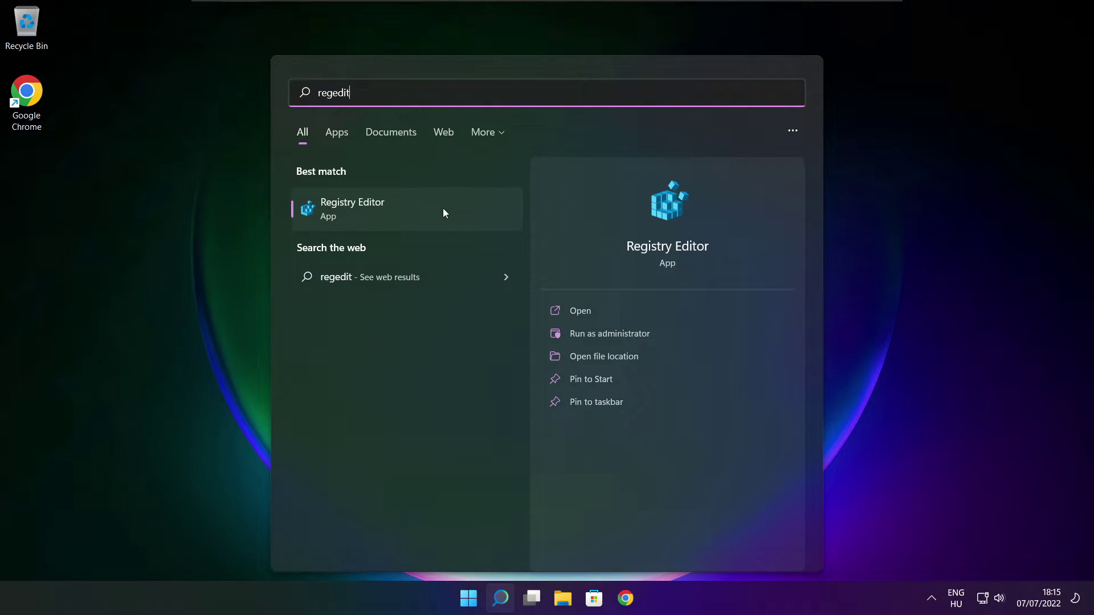
left_click(416, 209)
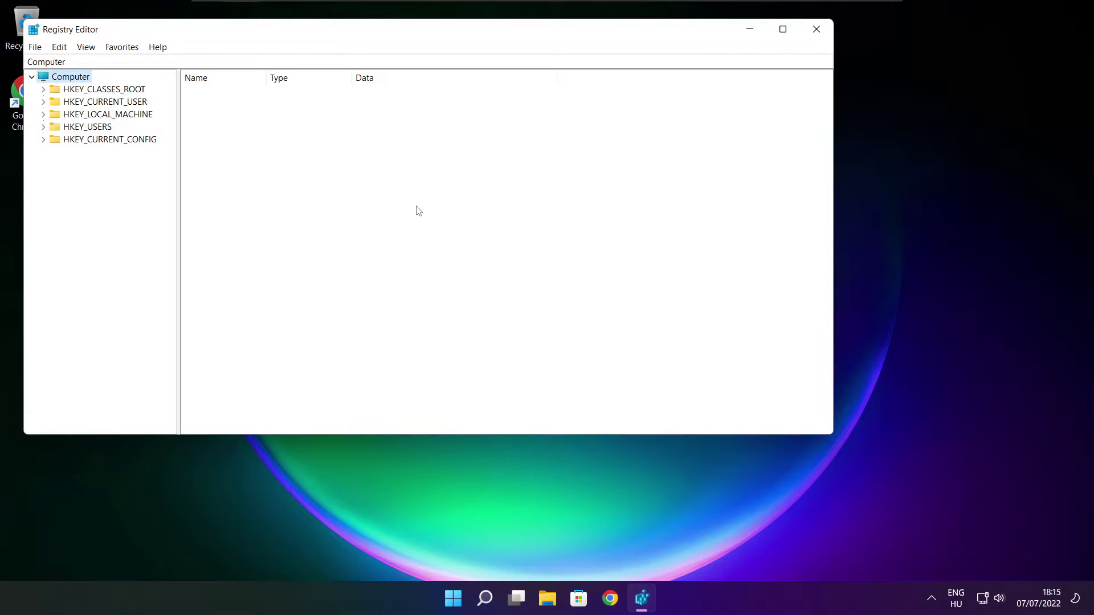
left_click_drag(329, 30, 446, 115)
left_click(194, 186)
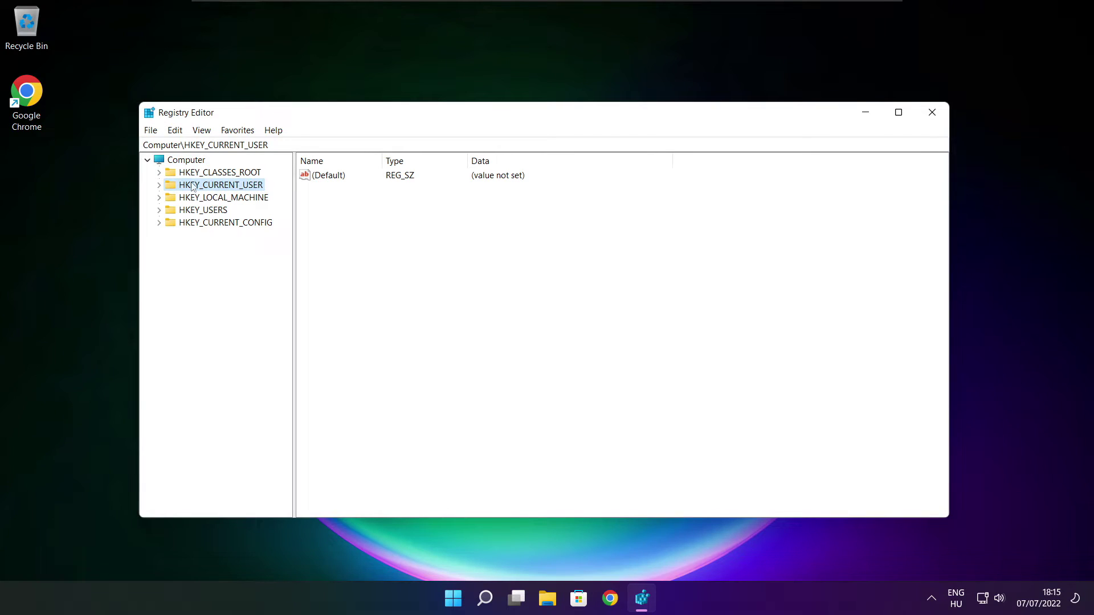
left_click(158, 185)
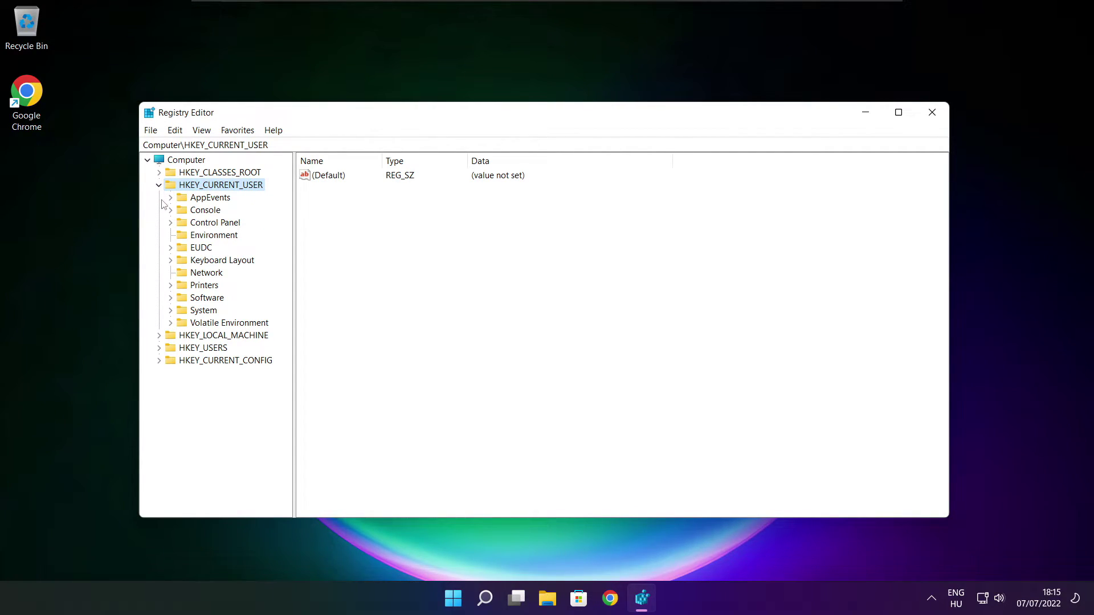
left_click(183, 312)
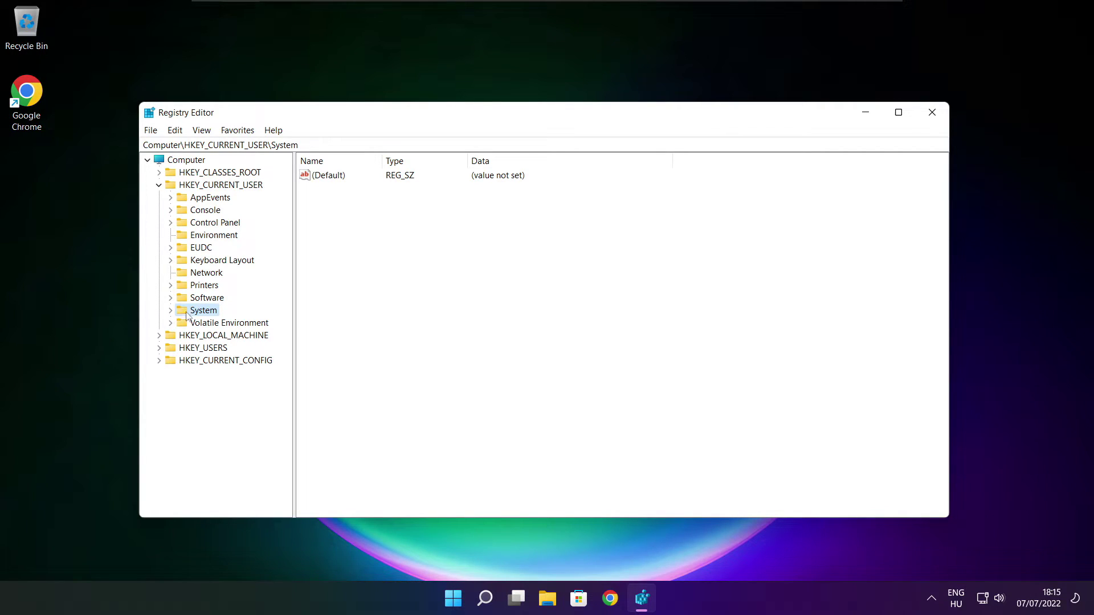
left_click(170, 311)
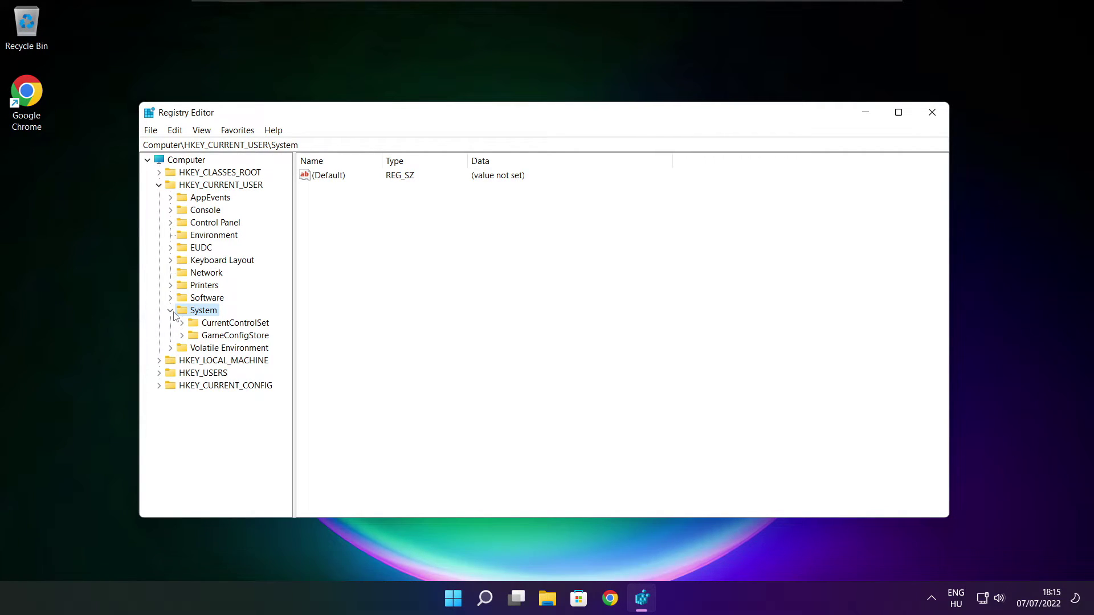
left_click(190, 338)
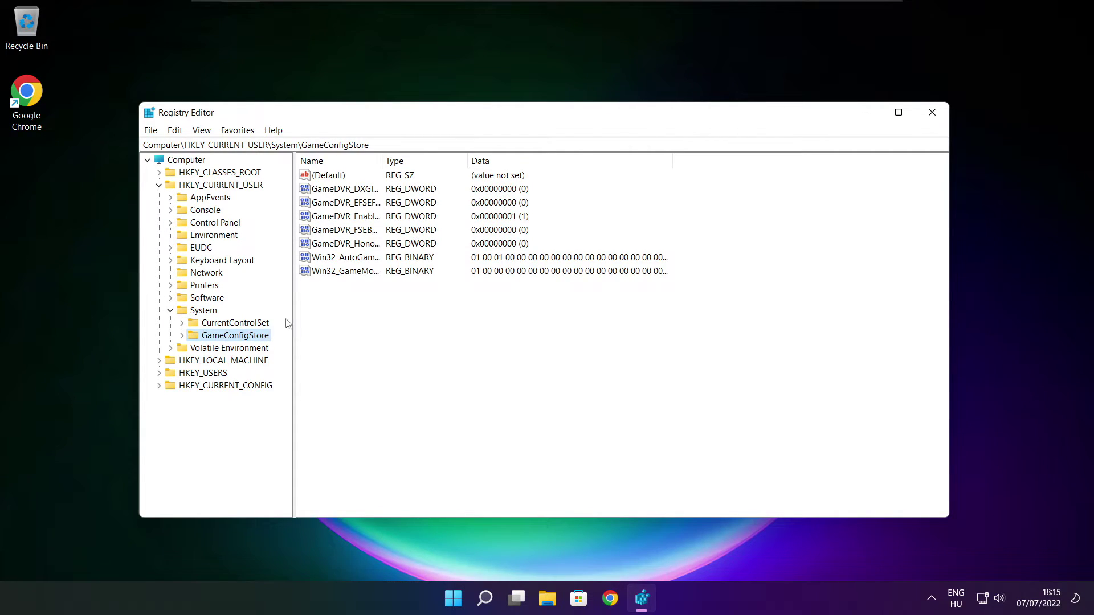
Change GameDVR_Enabled's value data from 1 to 0 and collapse HKEY_CURRENT_USER.
left_click_drag(383, 160, 479, 161)
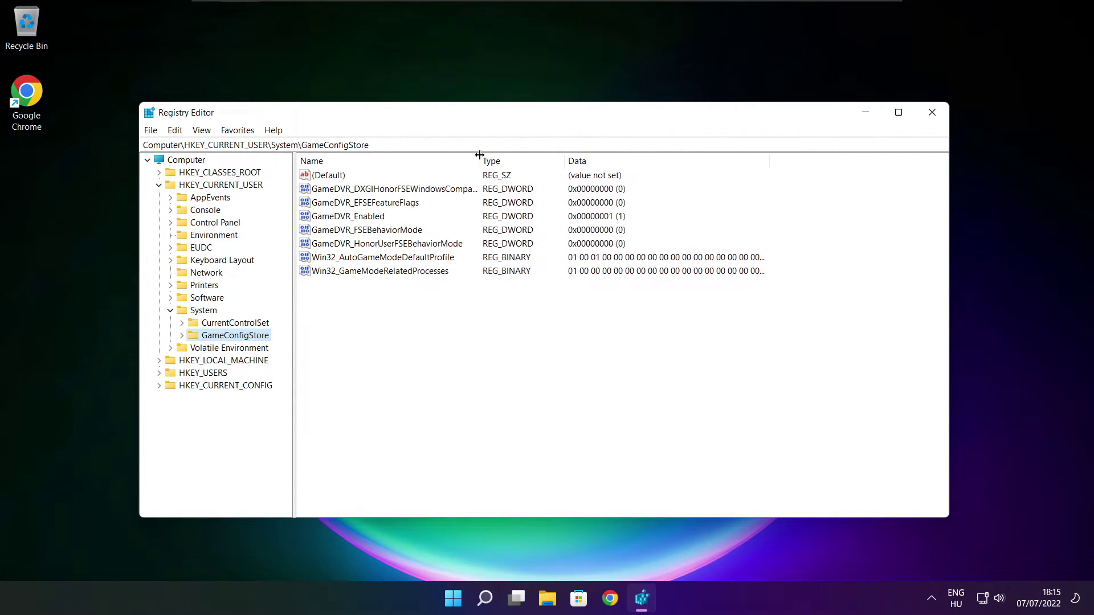
left_click(336, 217)
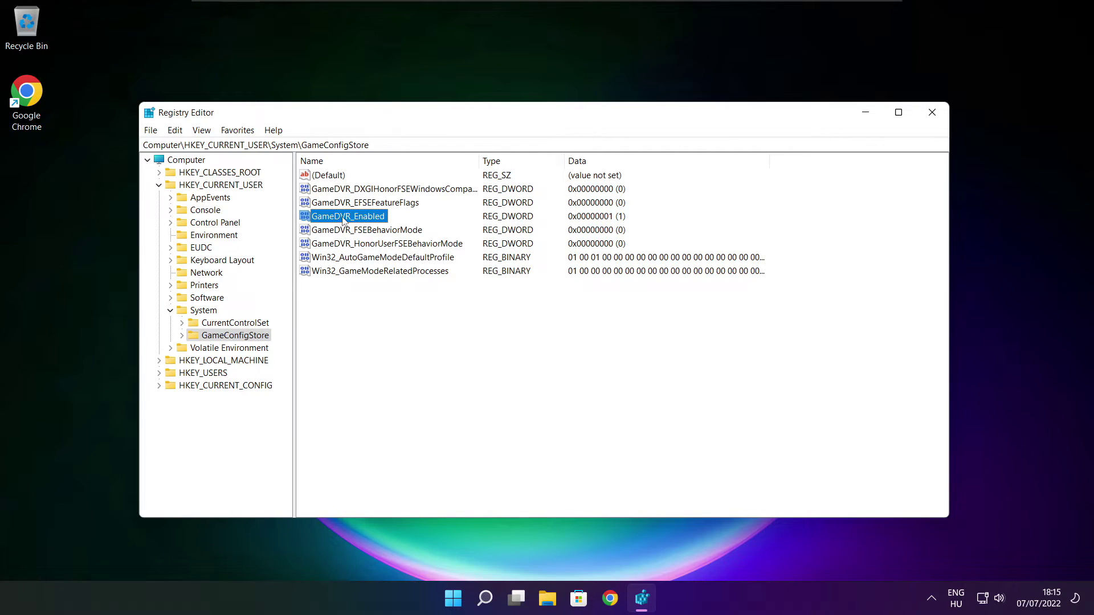
double_click(345, 220)
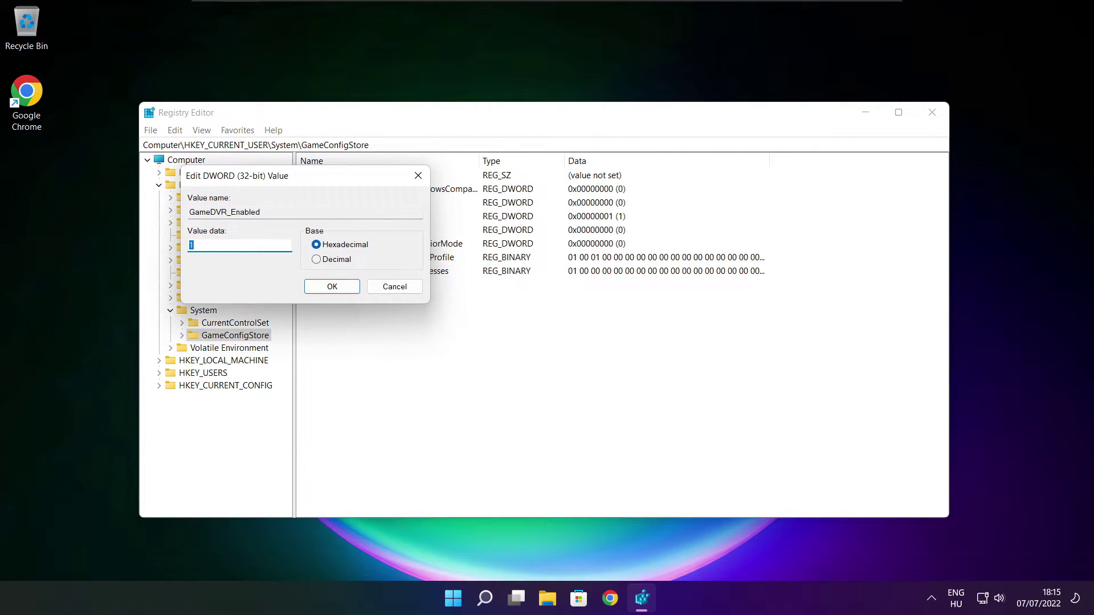
left_click_drag(323, 180, 569, 226)
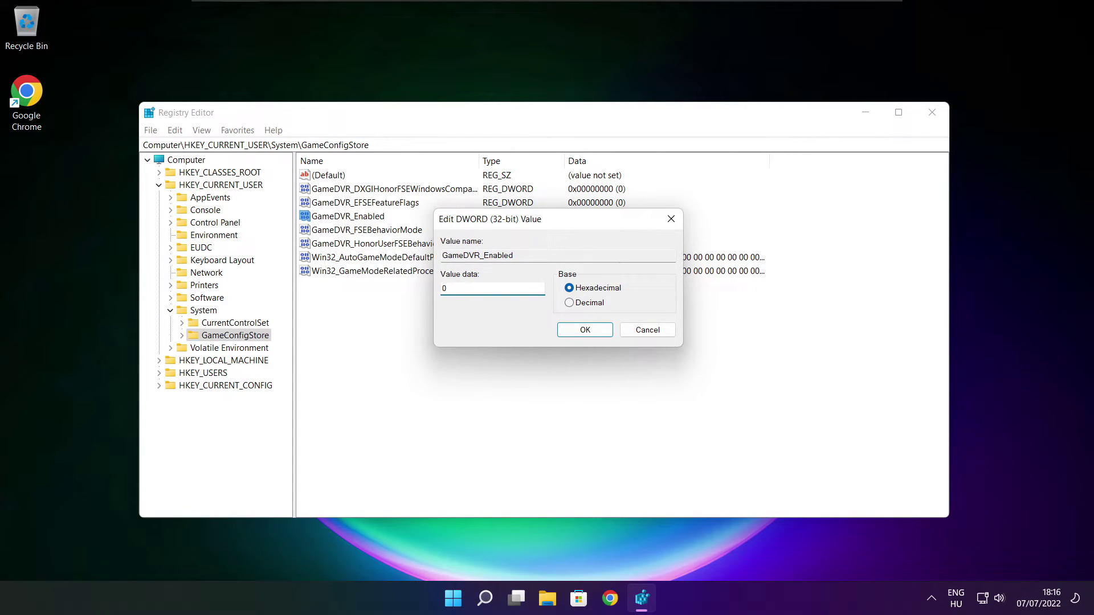
left_click(586, 330)
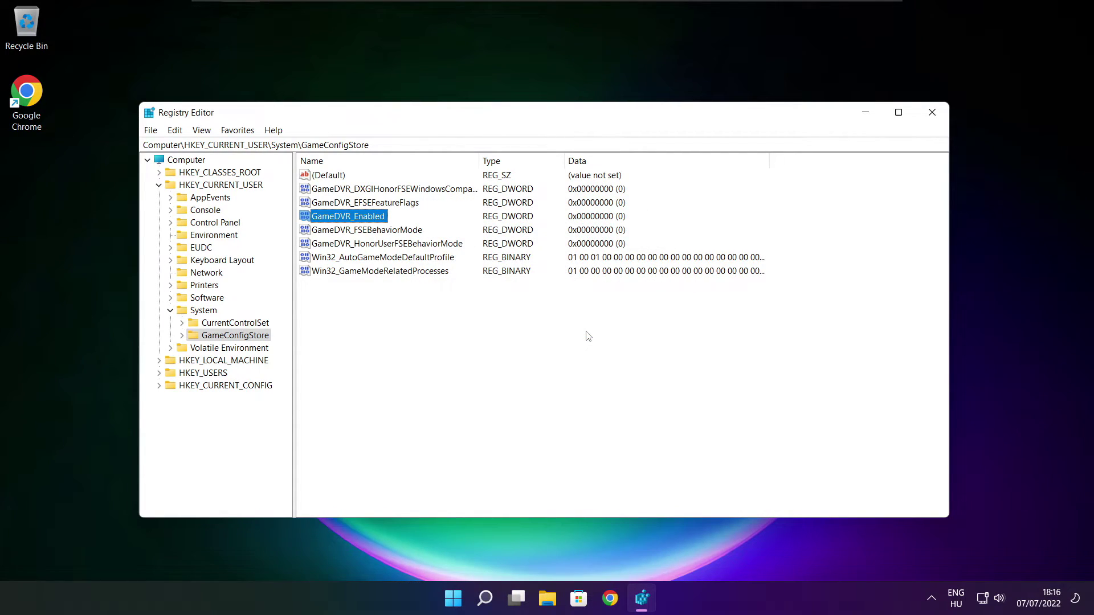
left_click(159, 185)
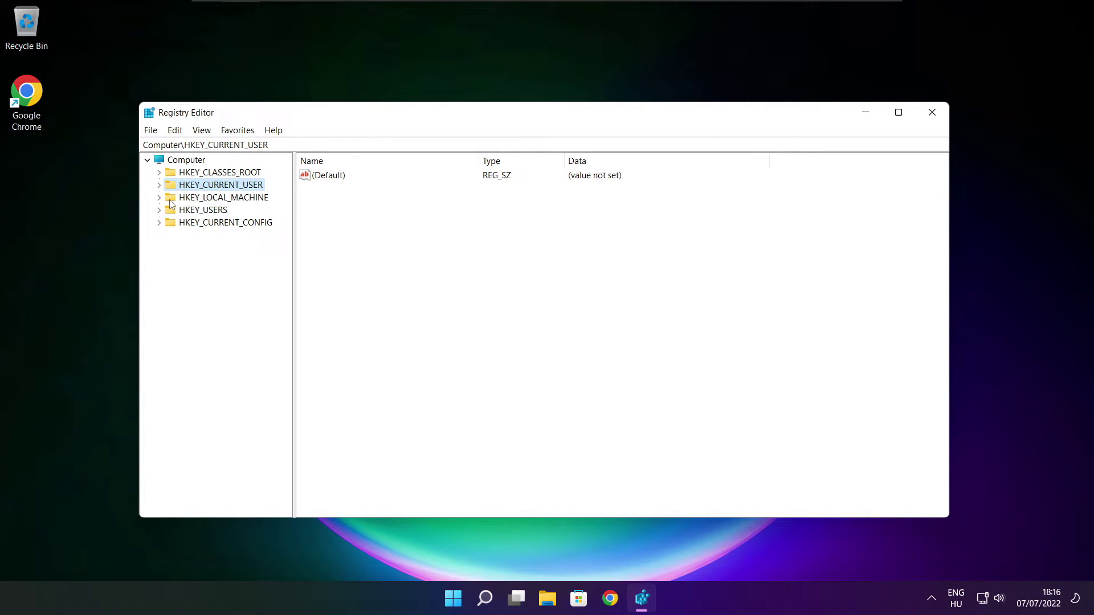
Expand HKEY_LOCAL_MACHINE\SOFTWARE\Microsoft in the registry tree.
left_click(171, 198)
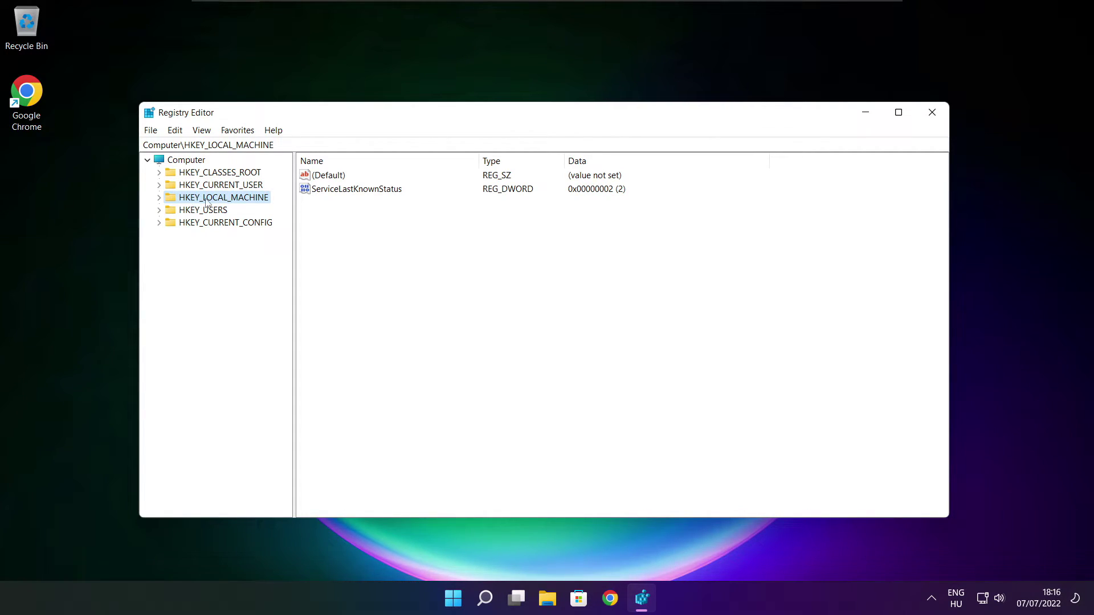
left_click(160, 199)
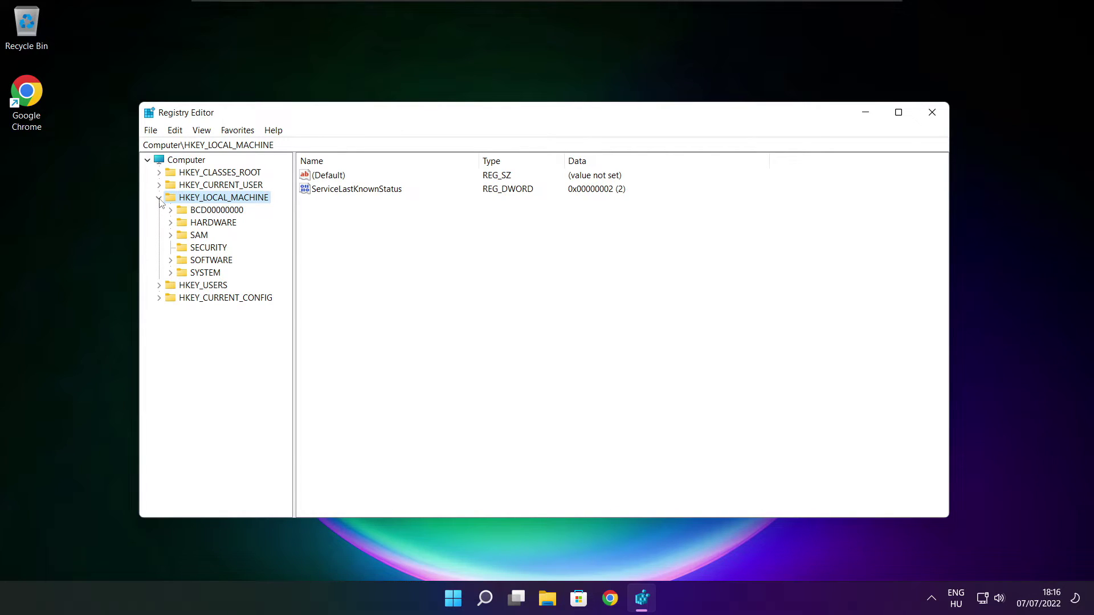
left_click(198, 264)
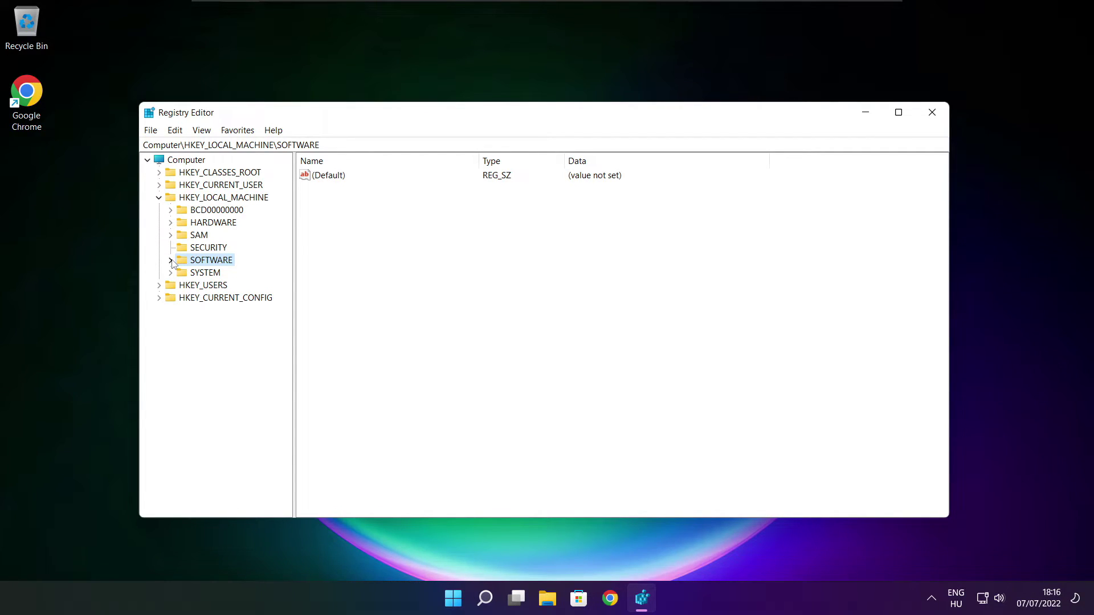
left_click(170, 261)
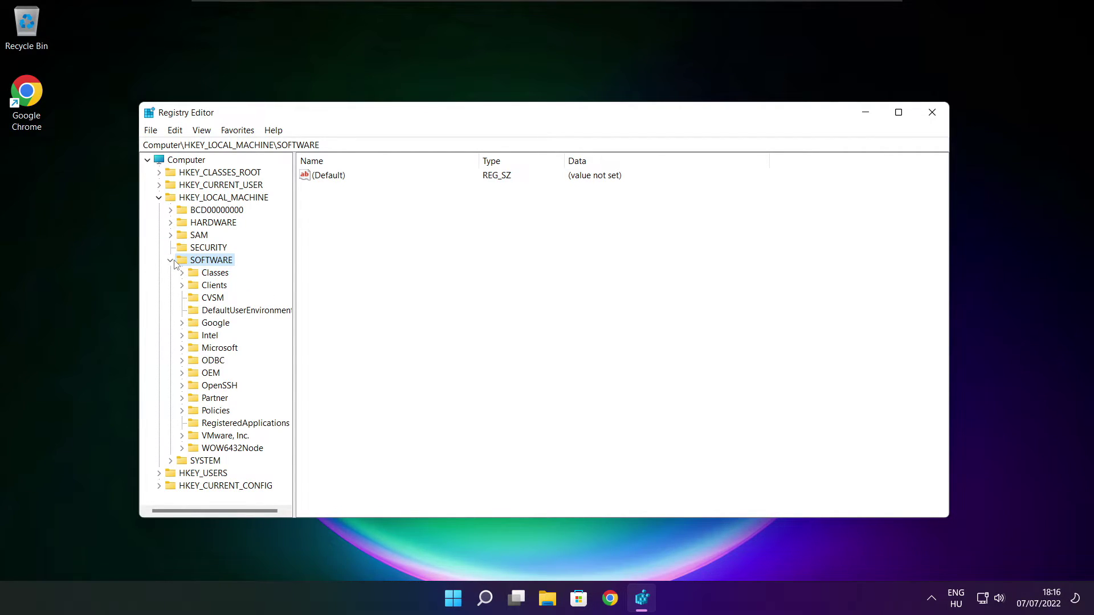
left_click(204, 350)
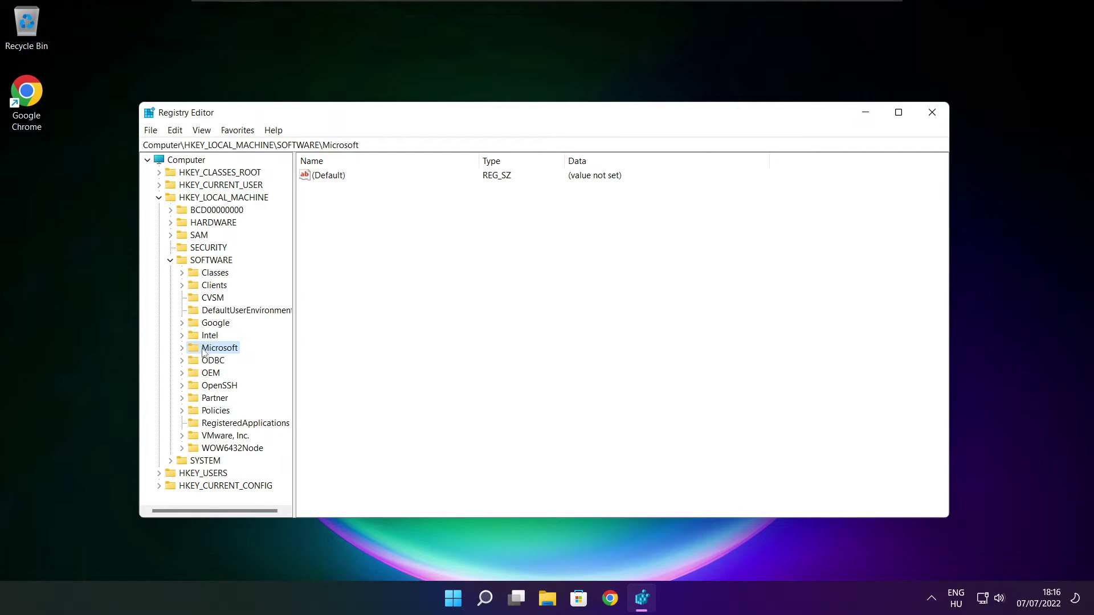
left_click(182, 349)
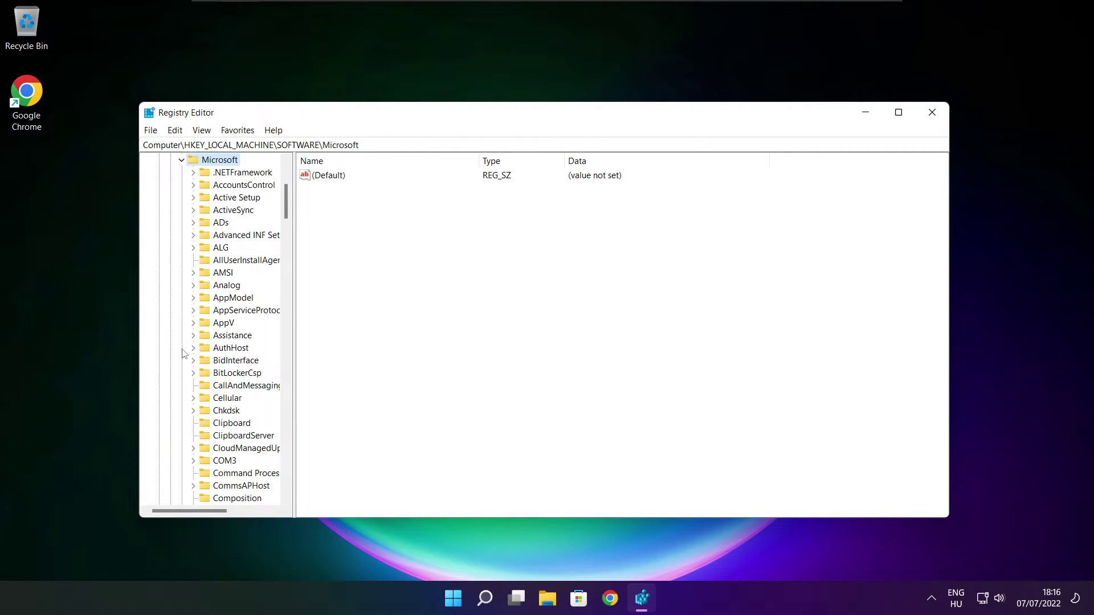
scroll(225, 341, "down", 20)
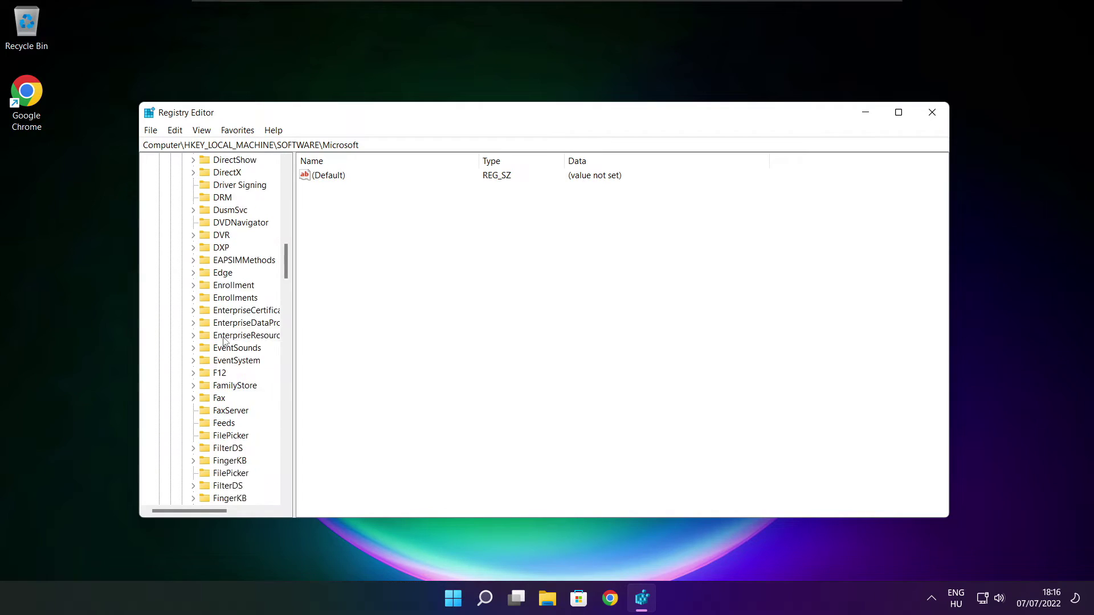
scroll(225, 341, "down", 20)
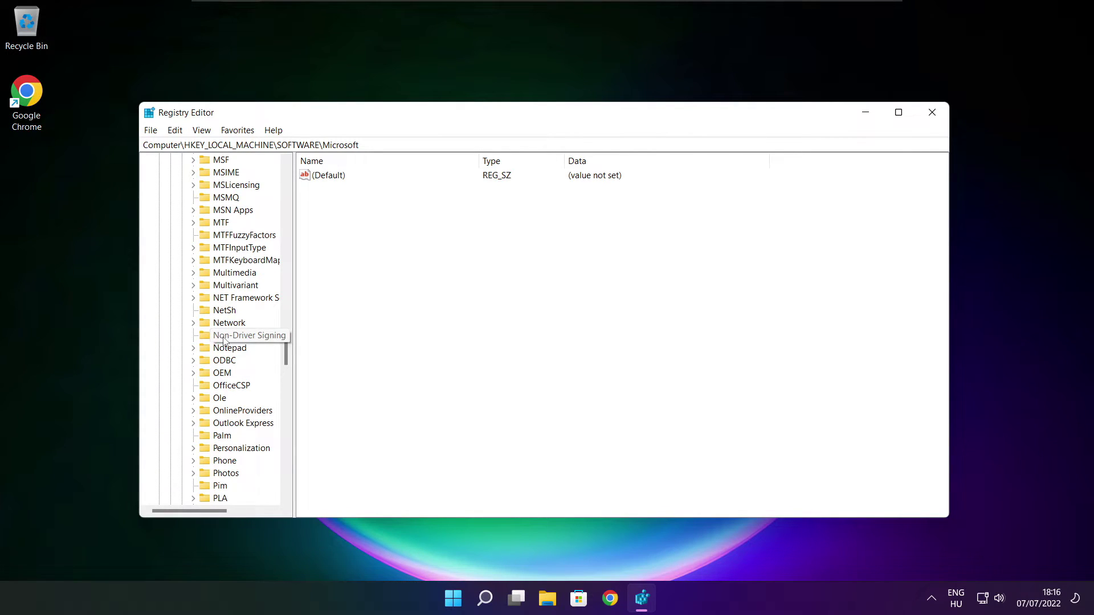
scroll(225, 340, "down", 1)
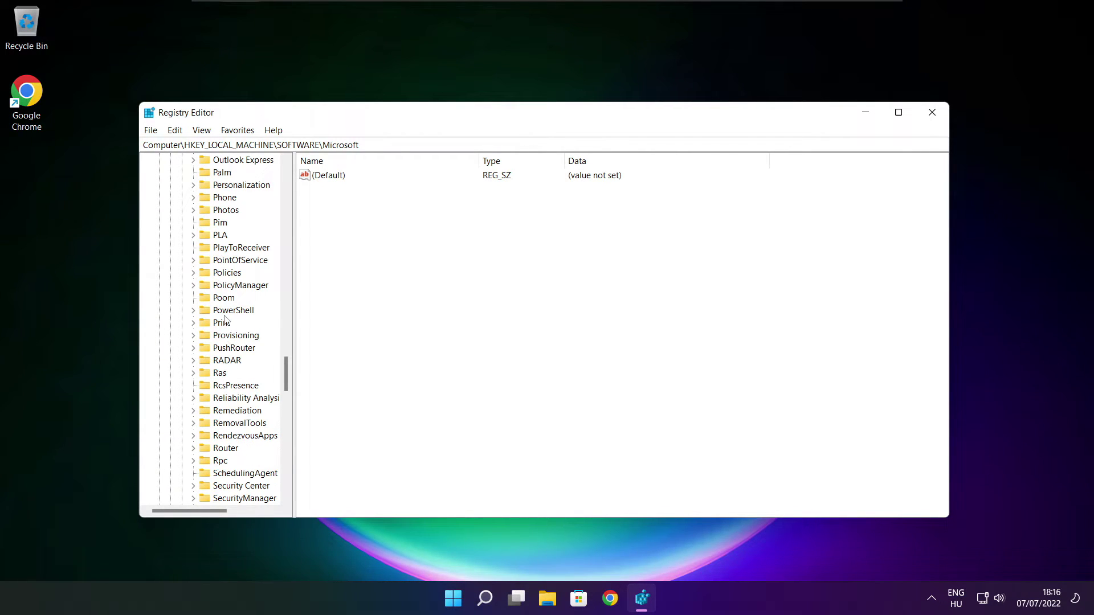
scroll(226, 322, "up", 1)
Navigate into PolicyManager\default\ApplicationManagement, widening the key tree.
left_click(226, 325)
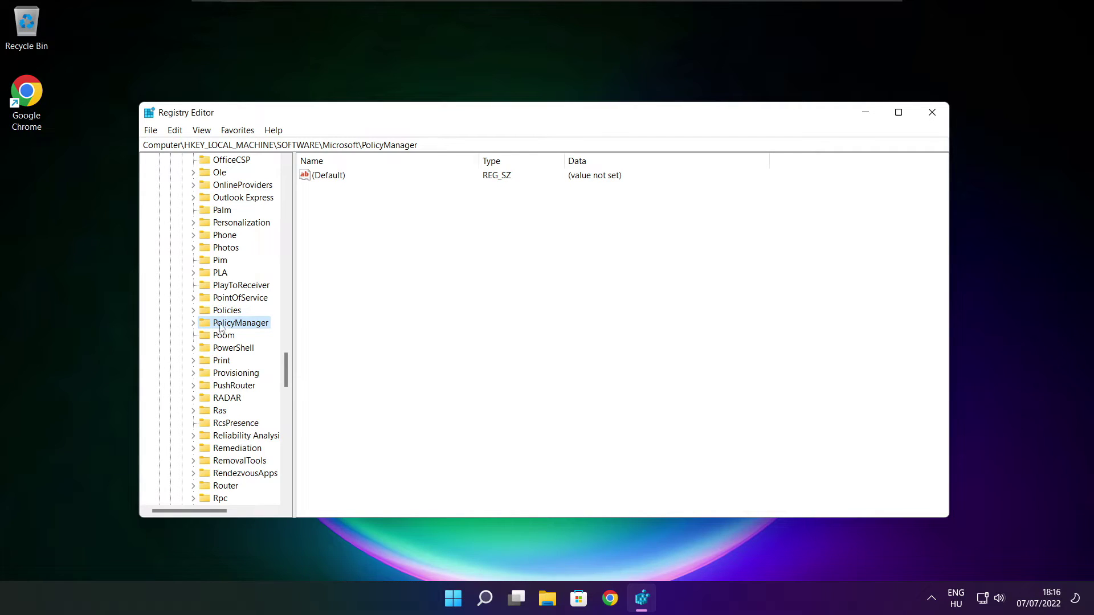
left_click(192, 323)
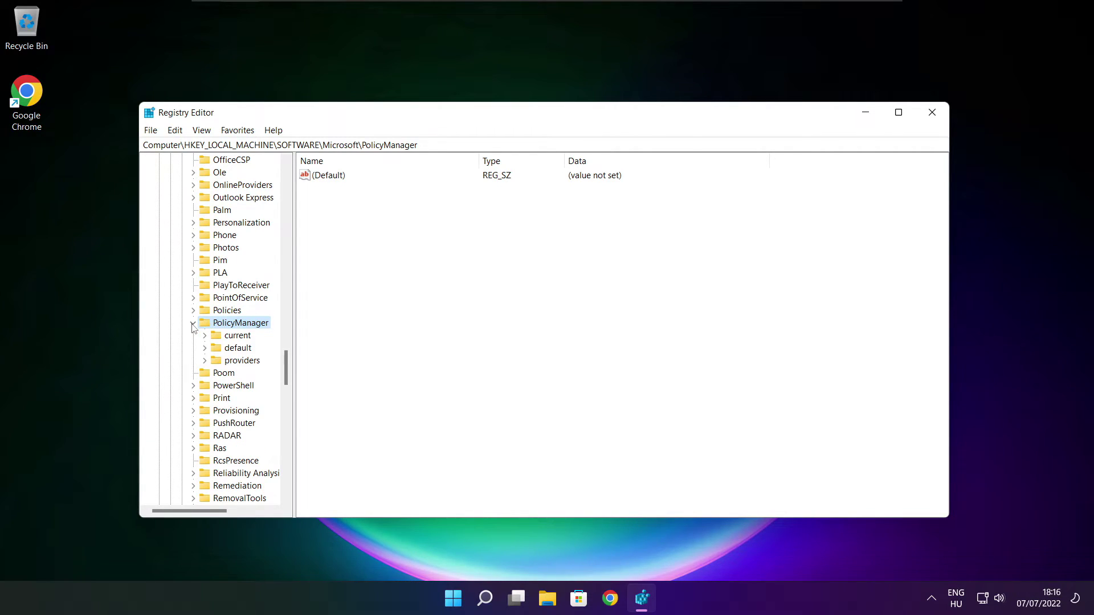
left_click(237, 353)
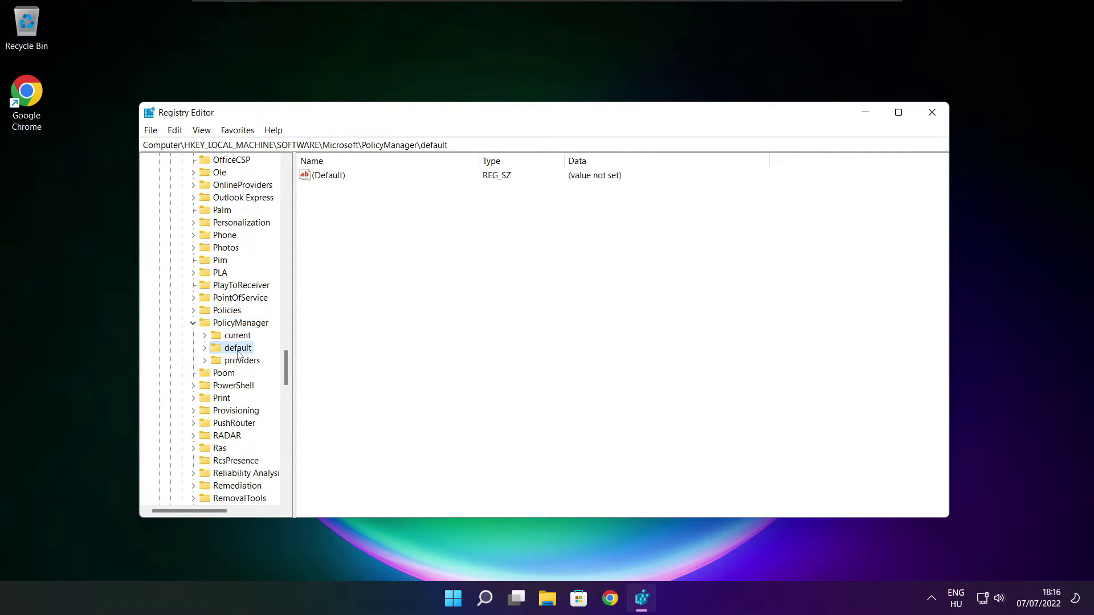
left_click(204, 348)
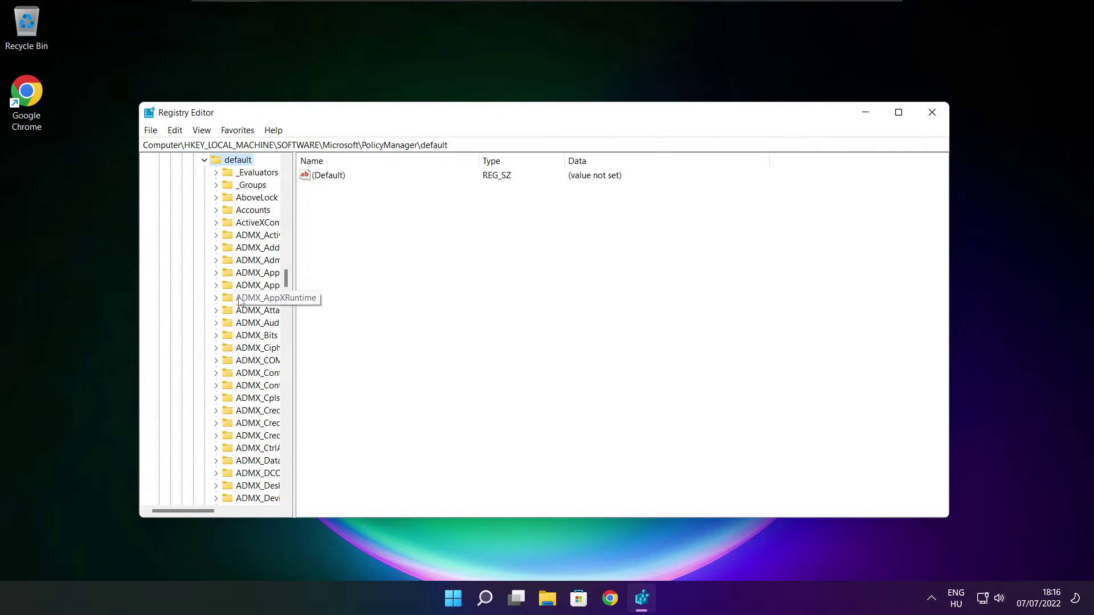
scroll(254, 252, "down", 7)
scroll(254, 251, "down", 20)
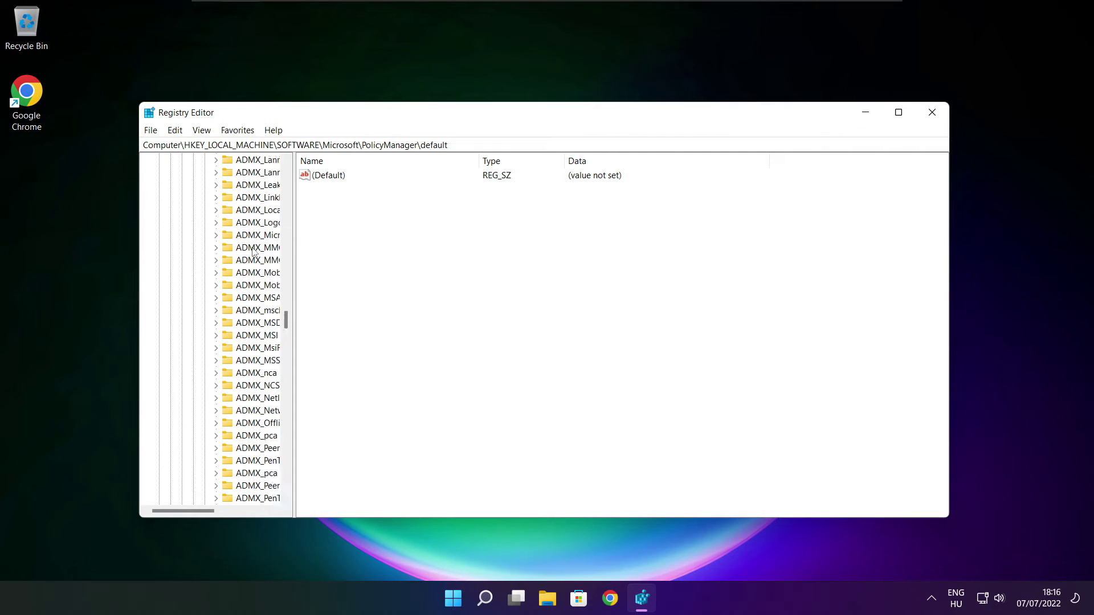
scroll(255, 251, "down", 3)
left_click_drag(294, 251, 361, 249)
scroll(324, 251, "up", 1)
left_click(278, 235)
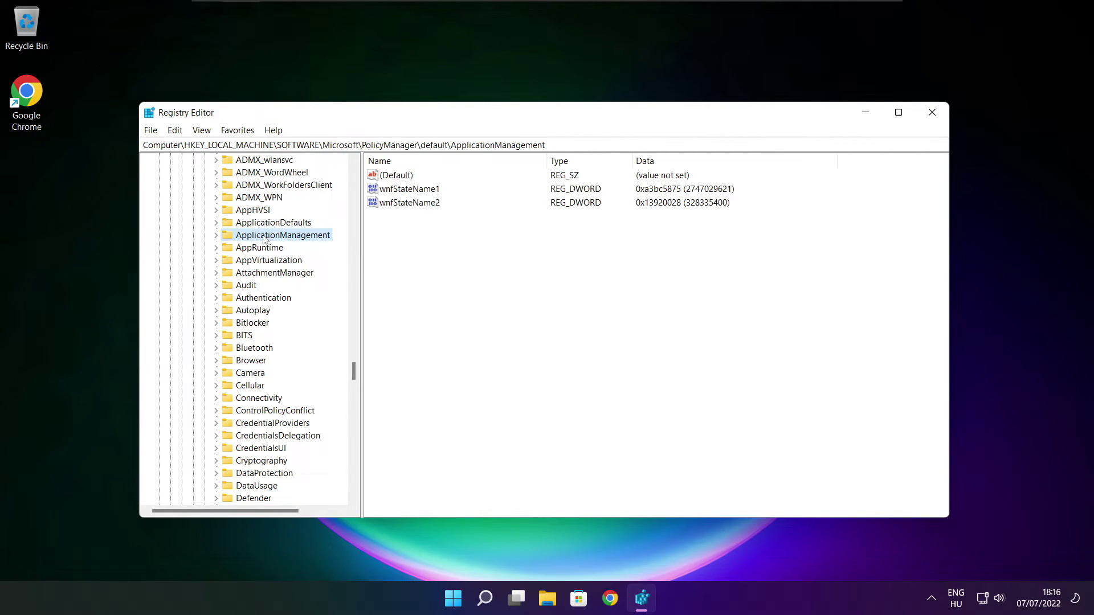
left_click(216, 236)
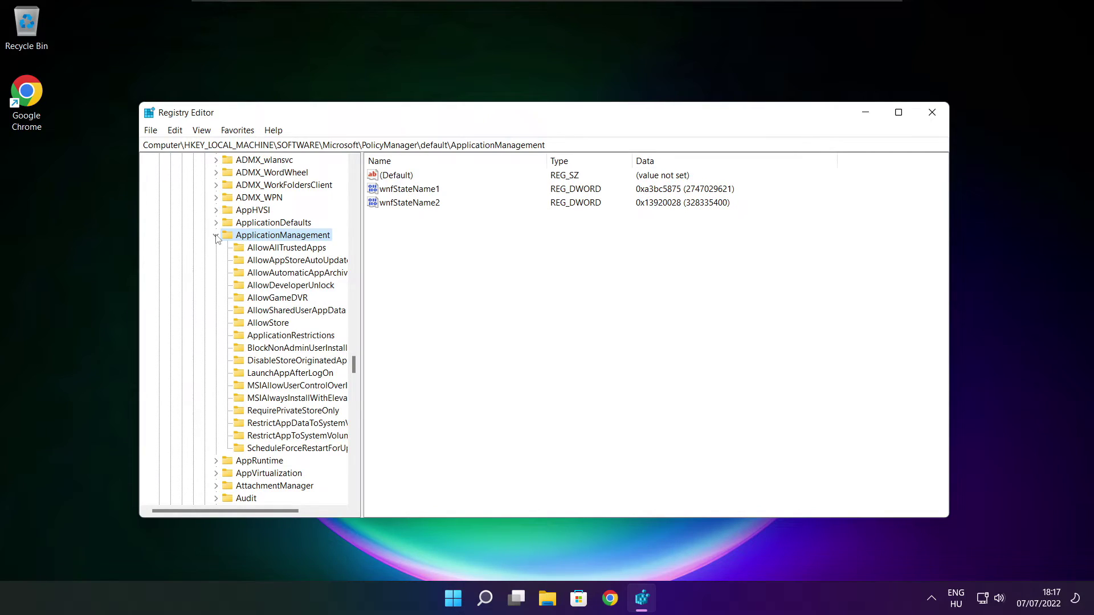
left_click_drag(362, 288, 374, 287)
Set AllowGameDVR's 'value' entry to 0 and close Registry Editor.
left_click(284, 298)
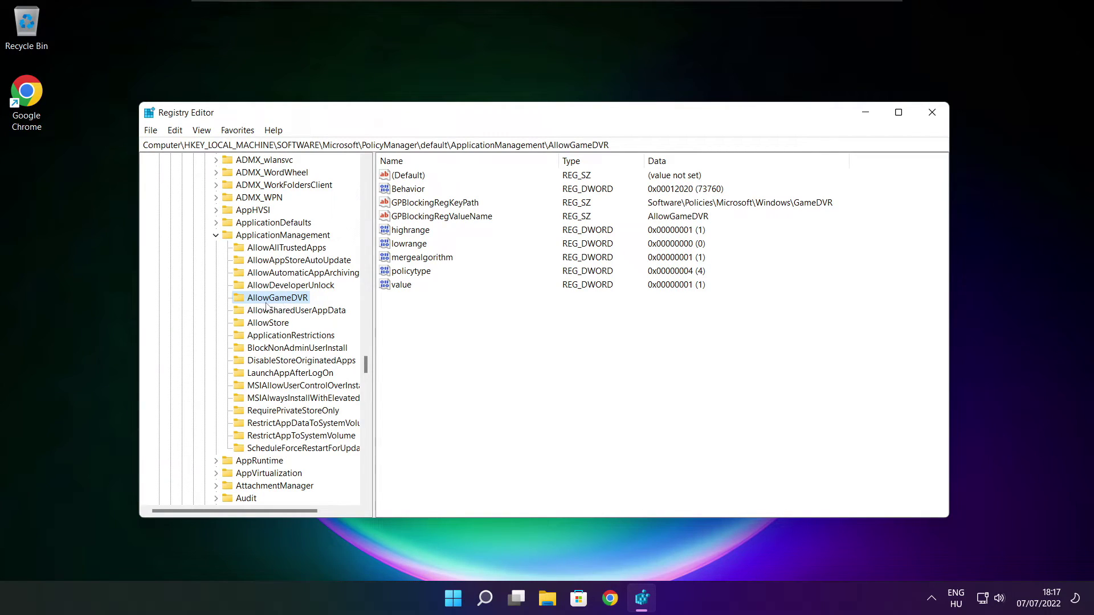
left_click(402, 285)
double_click(407, 286)
left_click_drag(307, 183, 556, 228)
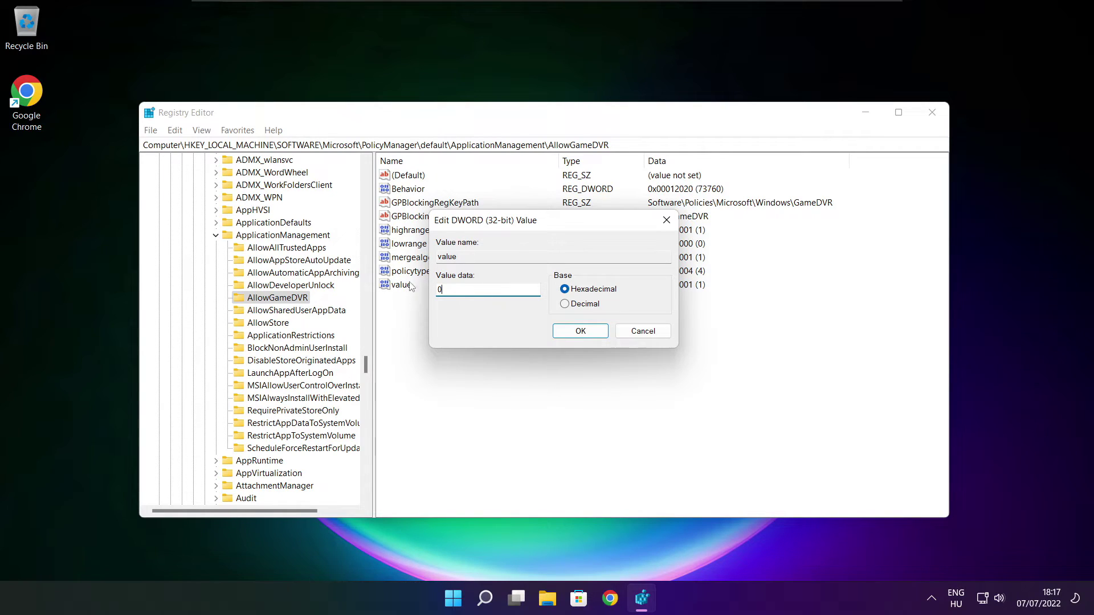
left_click(580, 332)
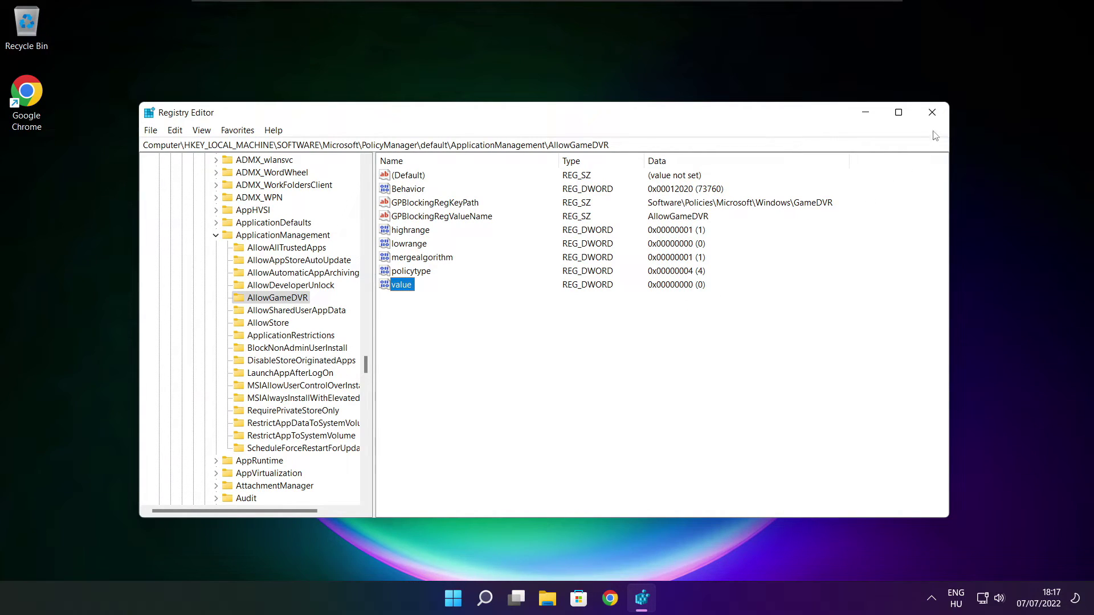
left_click(933, 113)
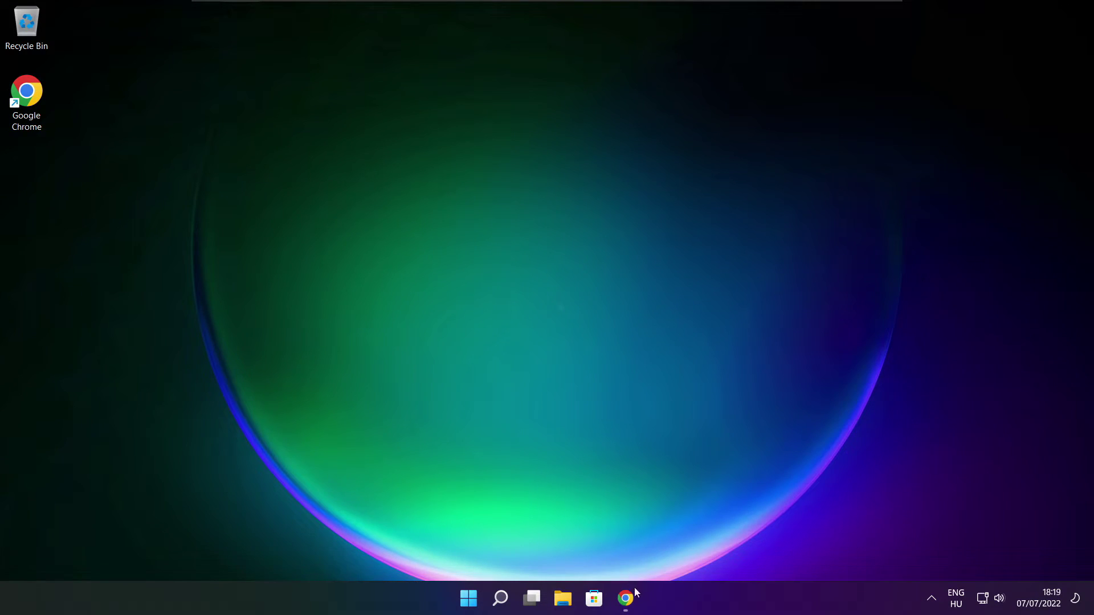
Download the DirectX End-User Runtime Web Installer (dxwebsetup.exe) from Microsoft's page and launch it.
left_click(592, 562)
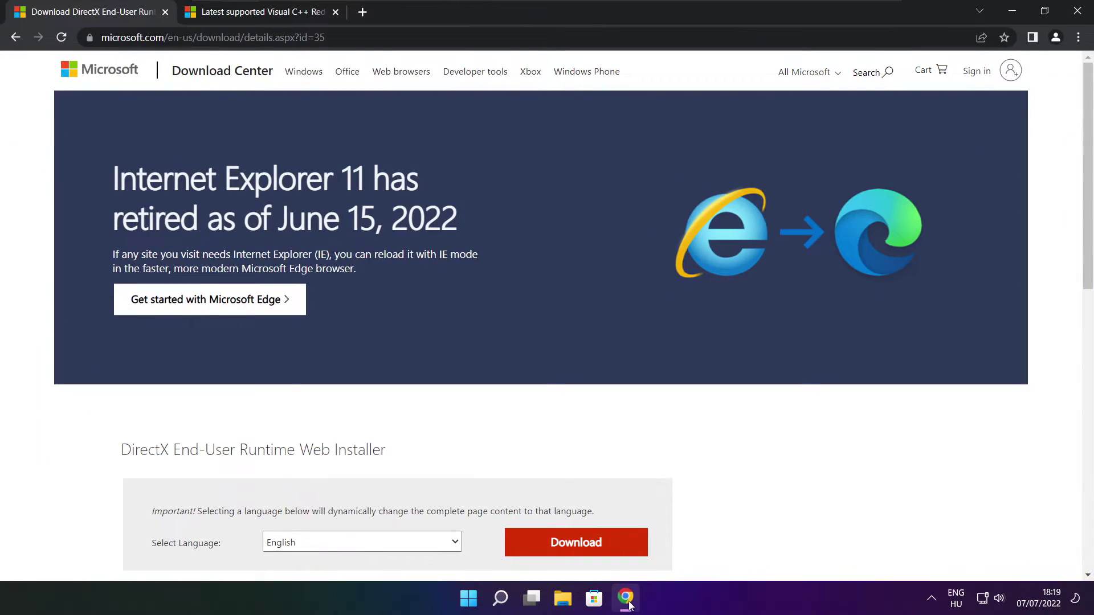
left_click(143, 37)
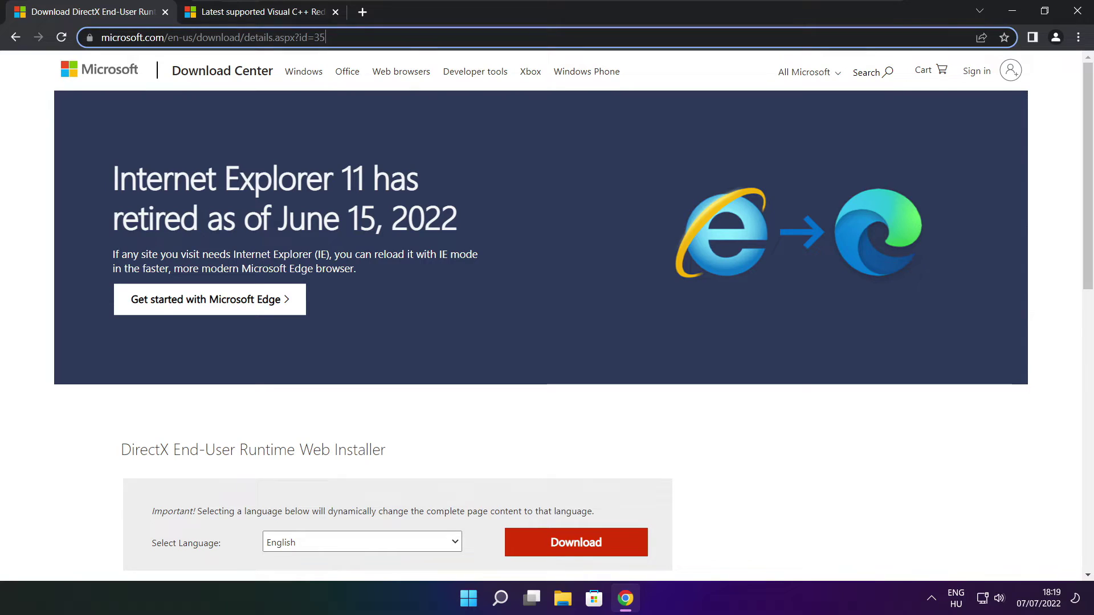
key("End")
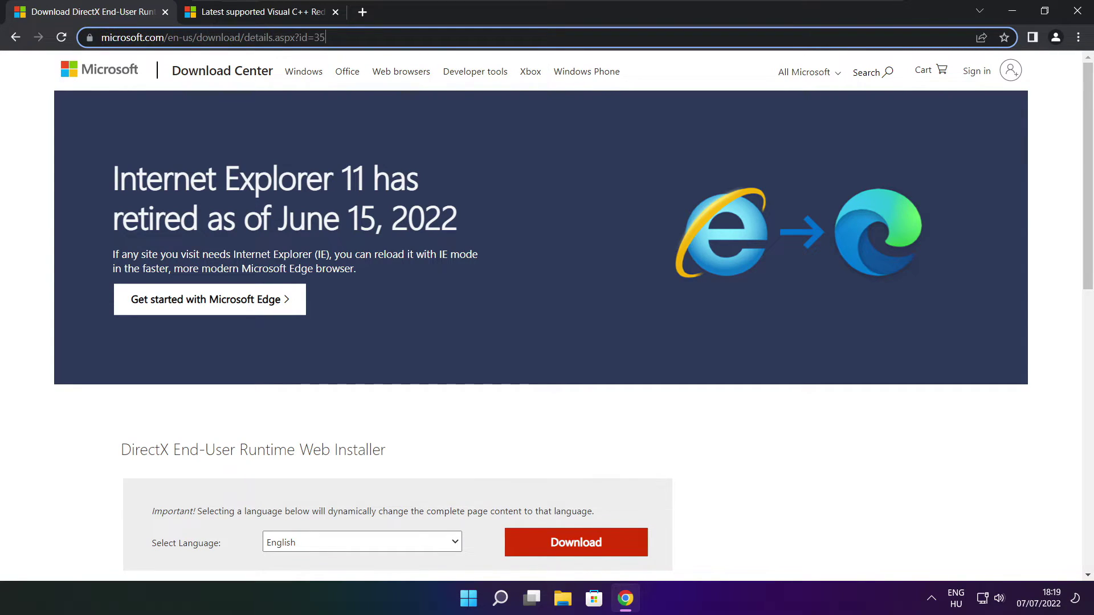
left_click(391, 409)
scroll(1088, 177, "down", 4)
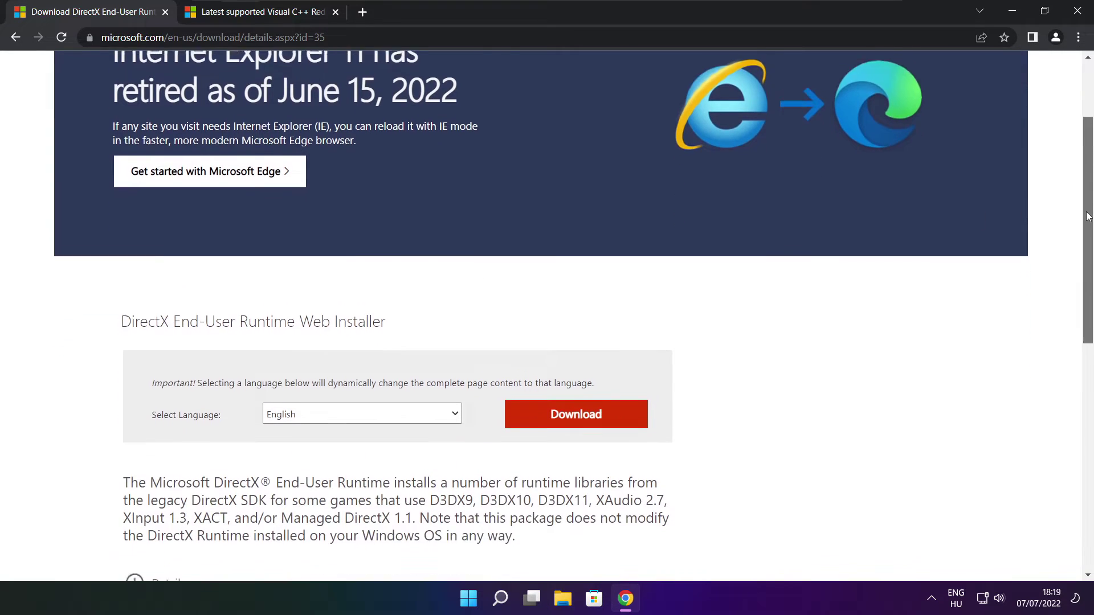
left_click_drag(409, 247, 95, 242)
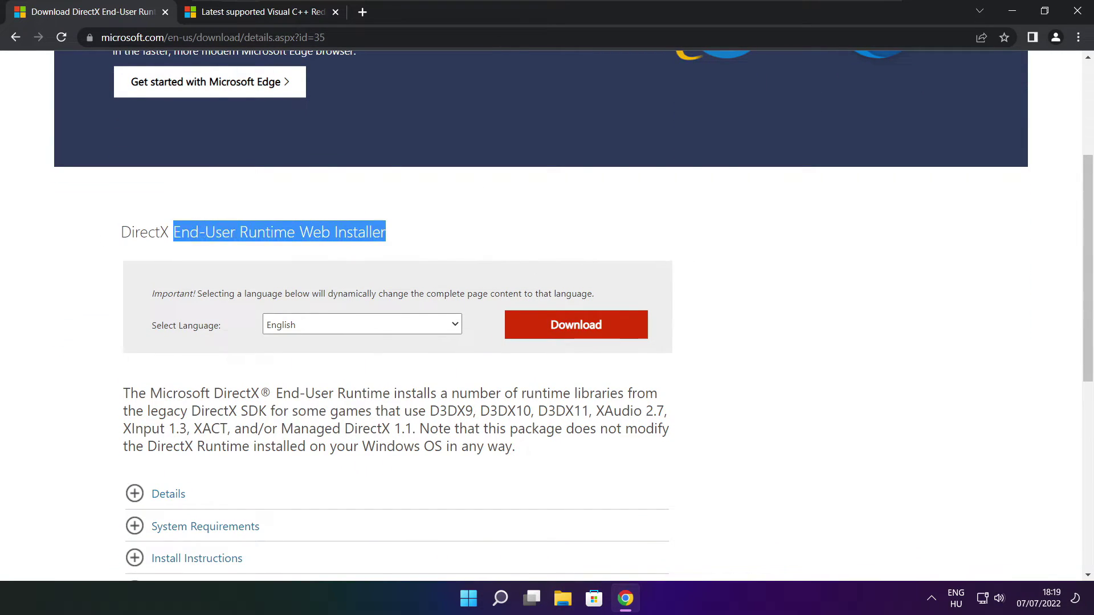
left_click(452, 241)
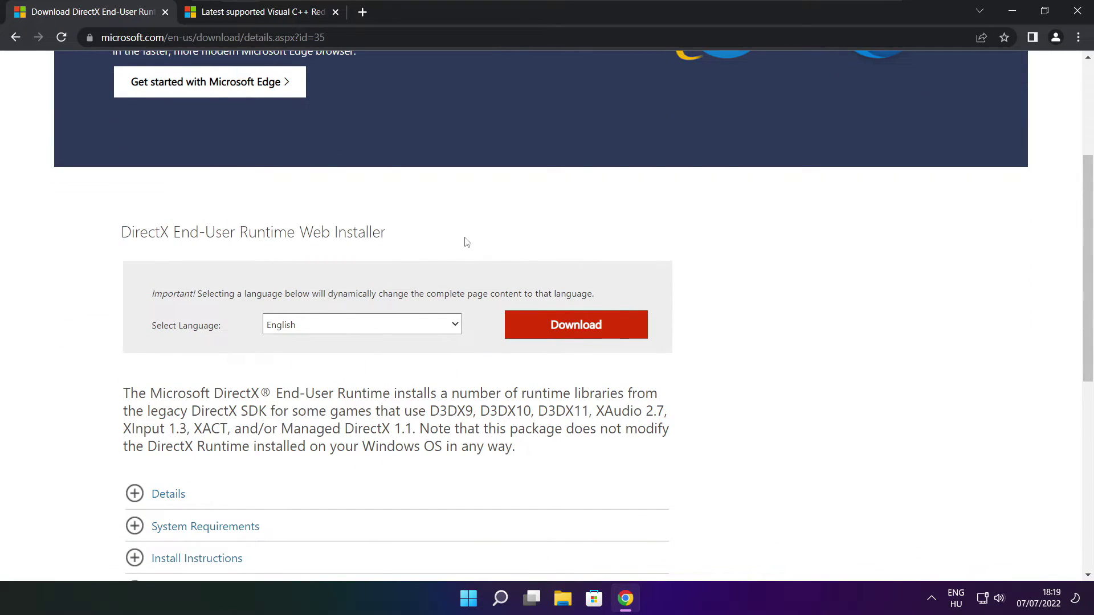
left_click(581, 328)
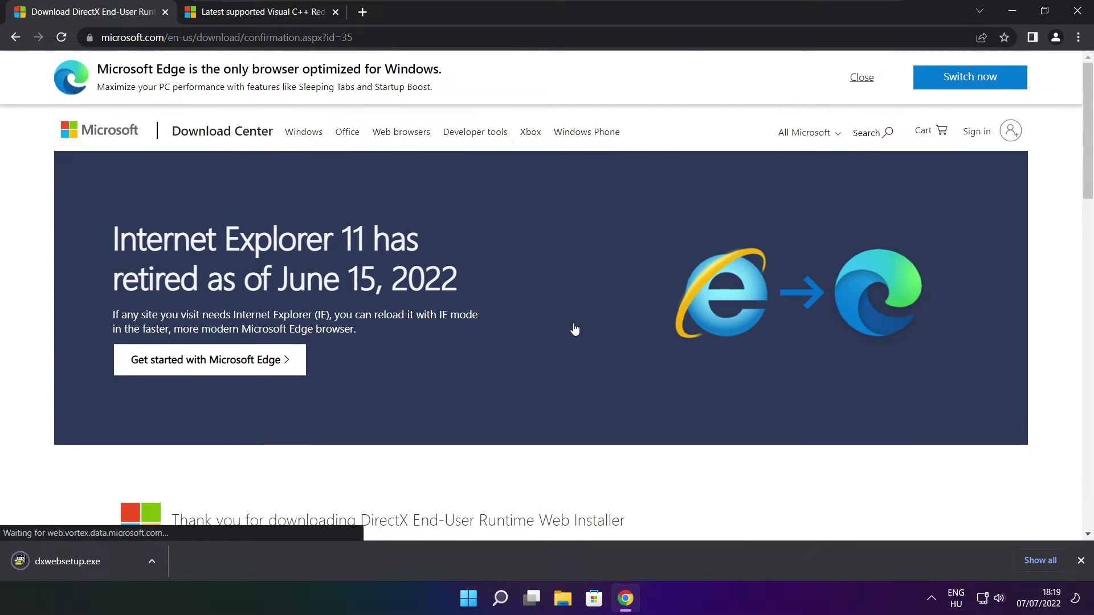
left_click(103, 562)
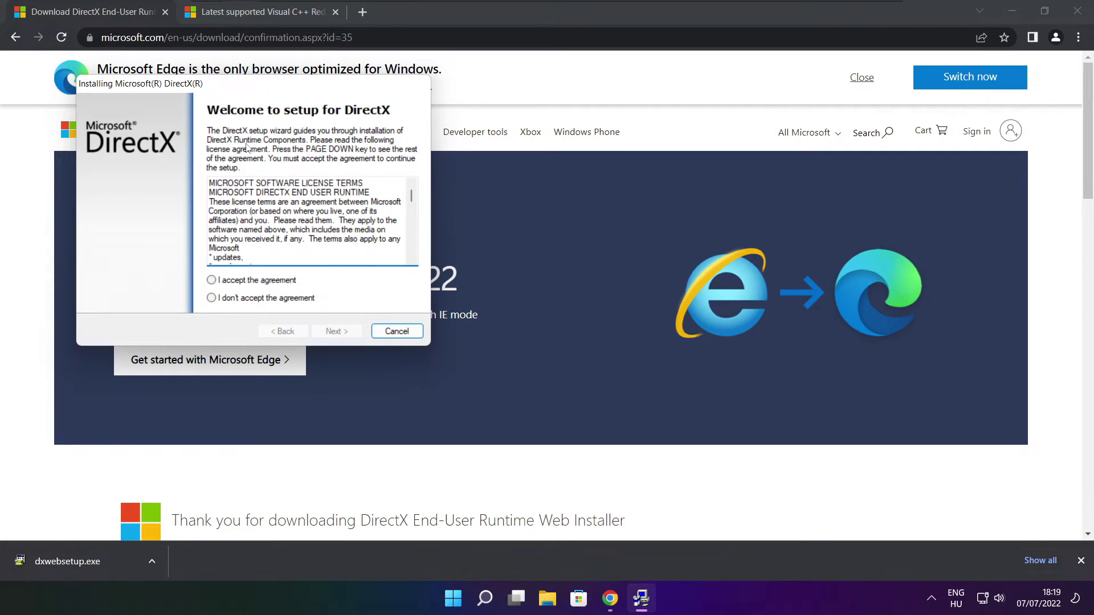
Accept the DirectX licence, decline the Bing Bar, and install the runtime components through to Finish.
left_click_drag(231, 88, 522, 166)
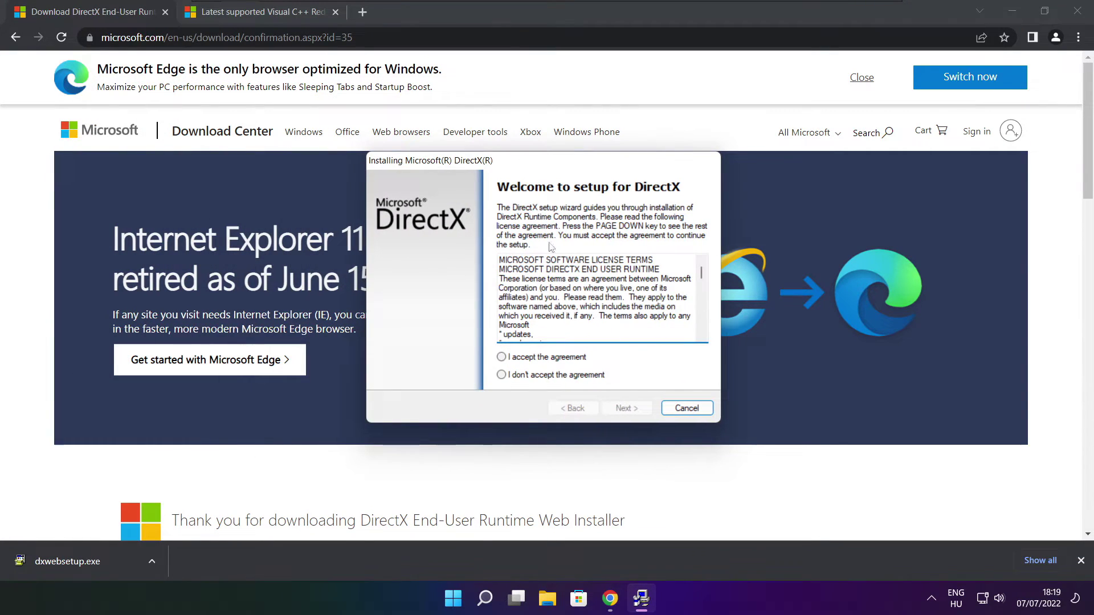
left_click_drag(702, 271, 701, 339)
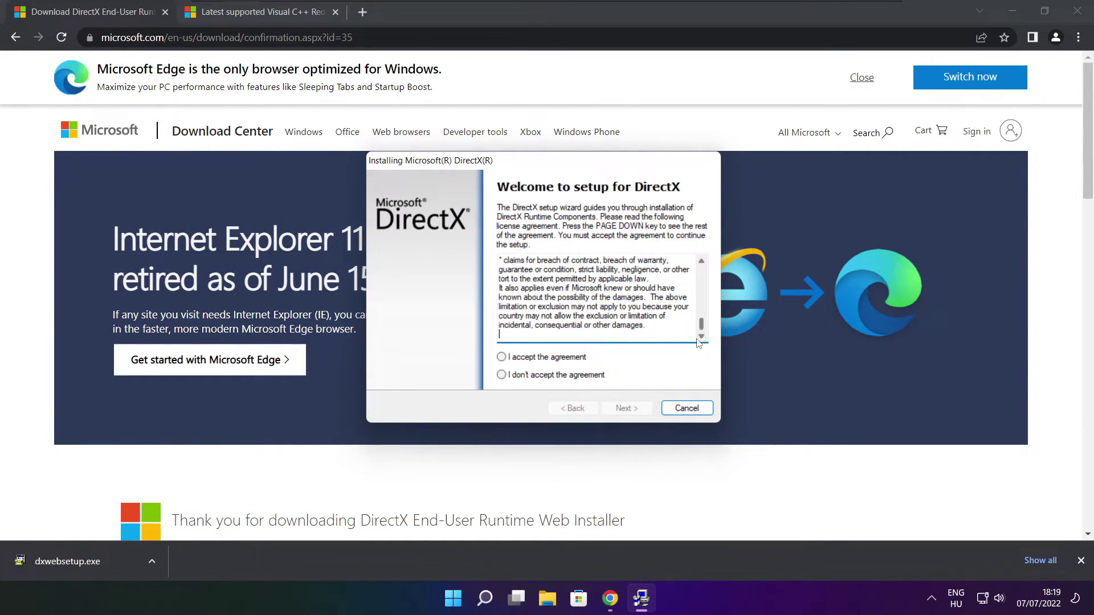
left_click(523, 359)
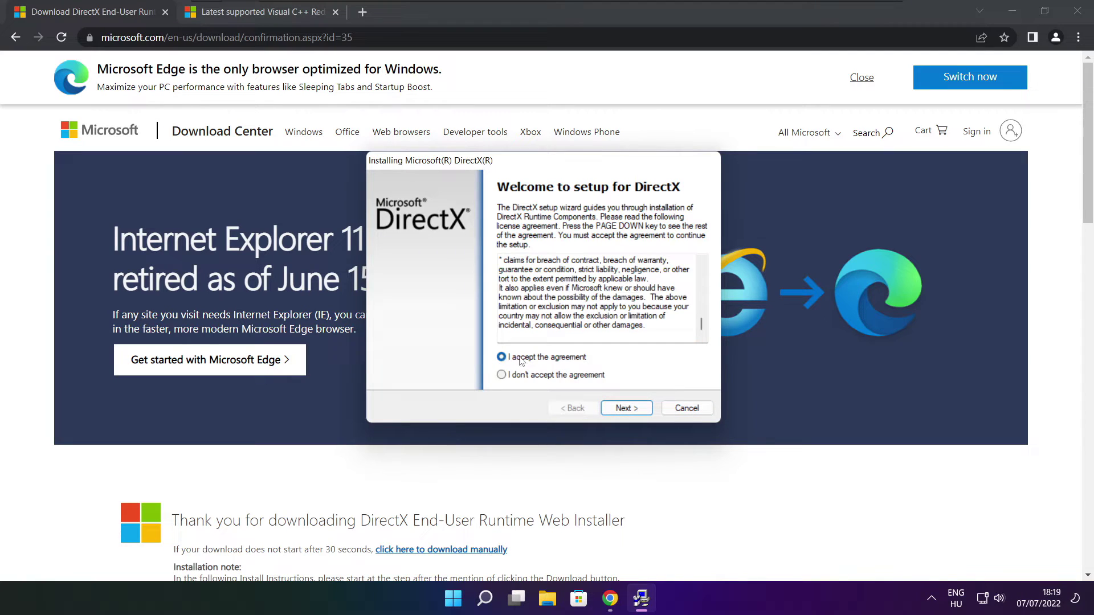
left_click(631, 409)
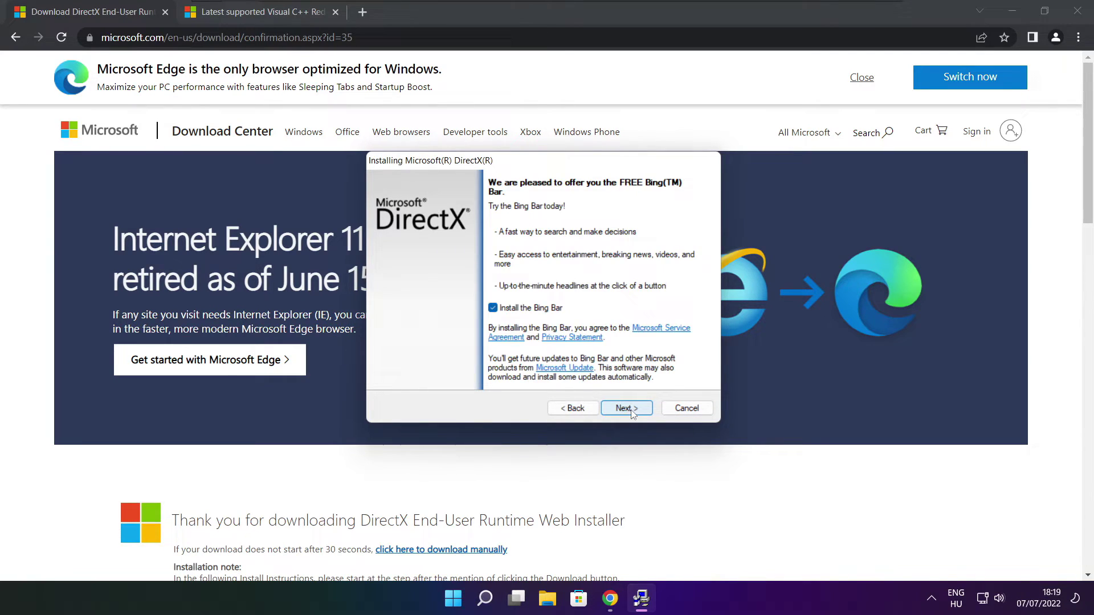
left_click(493, 308)
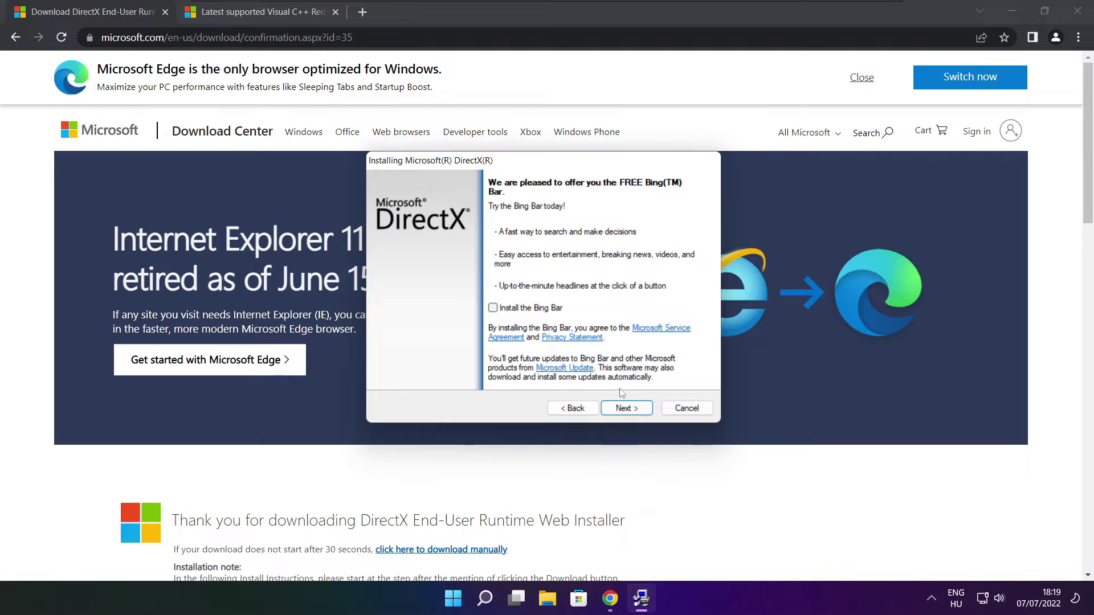
left_click(637, 413)
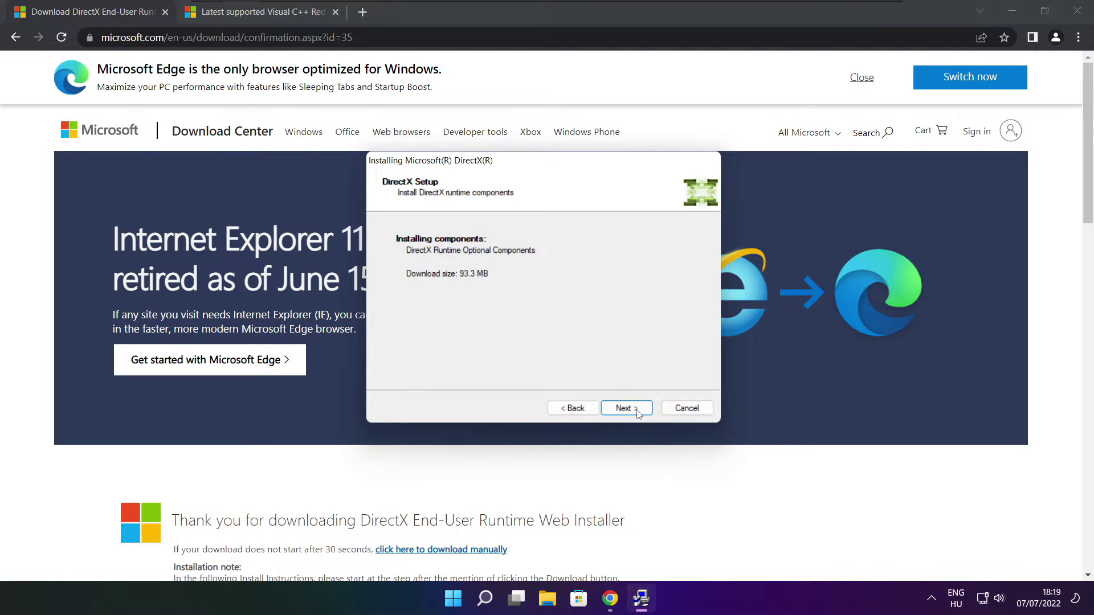
left_click(627, 408)
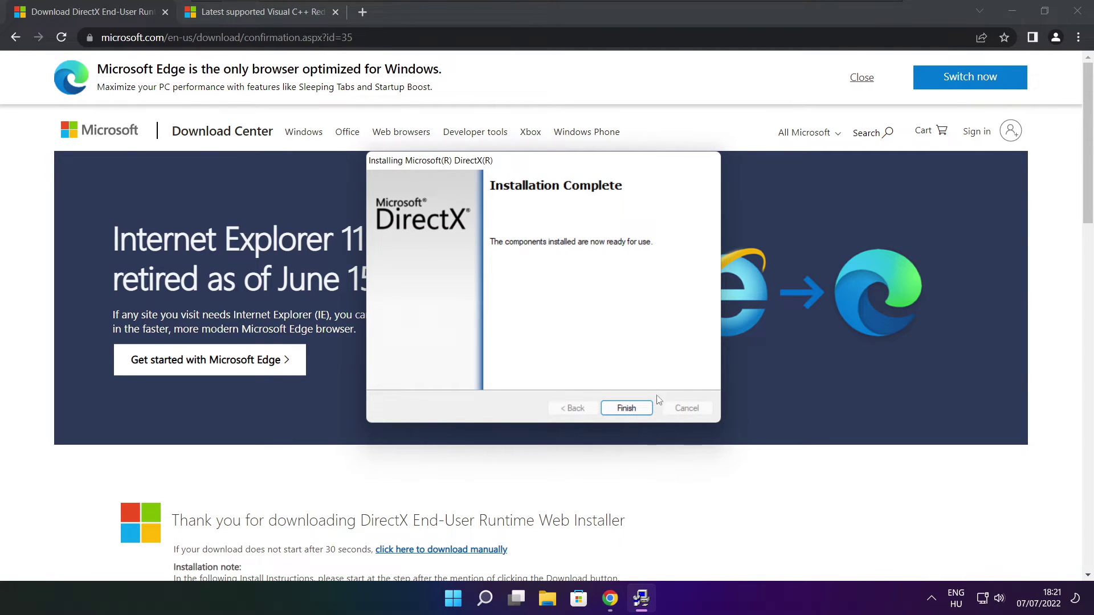
left_click(629, 408)
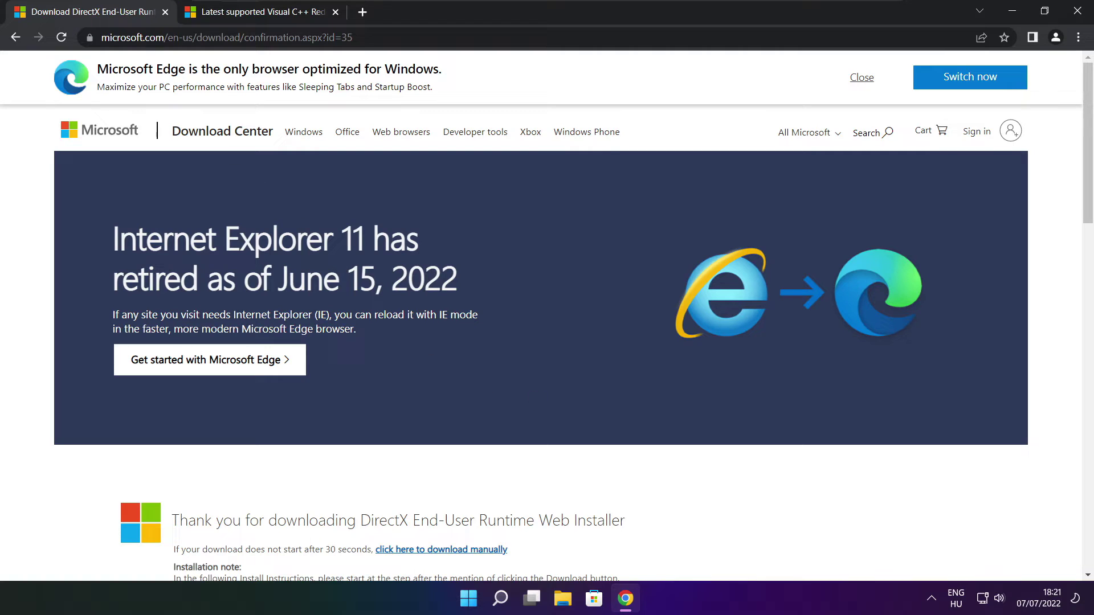
Close the DirectX tab and find the Visual C++ 2015–2022 redistributable table on the docs page.
left_click(165, 11)
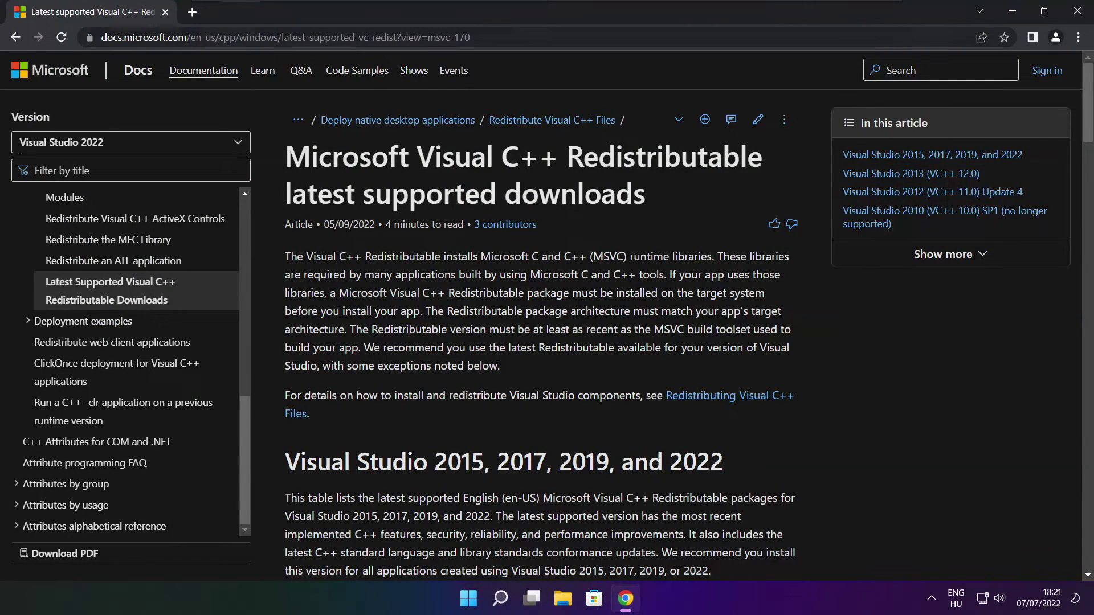
mouse_move(472, 37)
left_mouse_down()
mouse_move(101, 37)
mouse_move(472, 37)
left_mouse_up()
left_click(542, 70)
scroll(1089, 107, "down", 8)
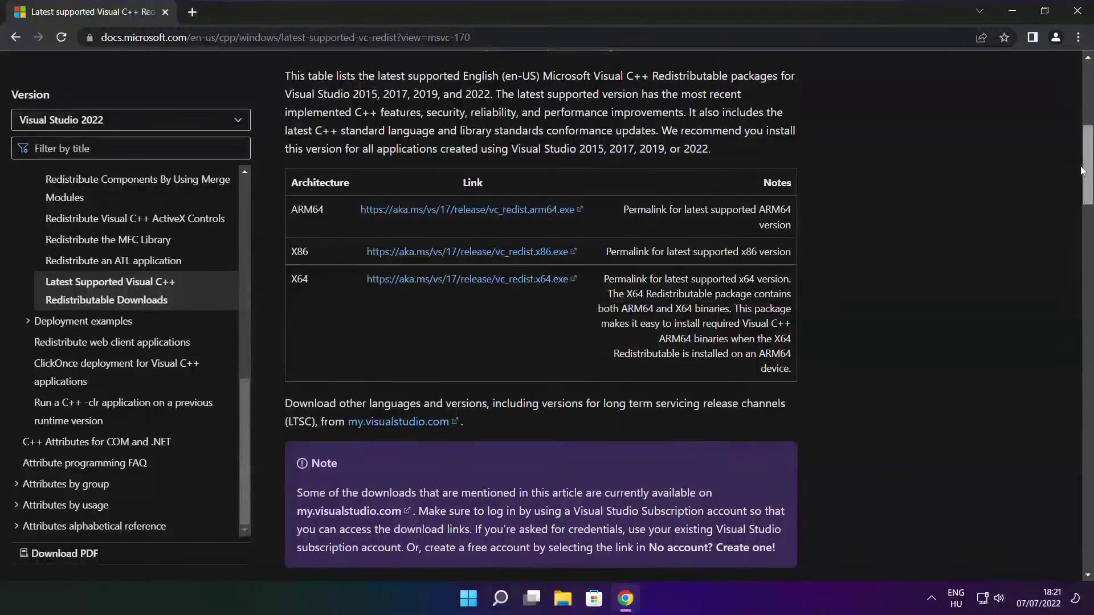
scroll(796, 208, "up", 2)
left_click_drag(290, 282, 735, 392)
left_click(735, 392)
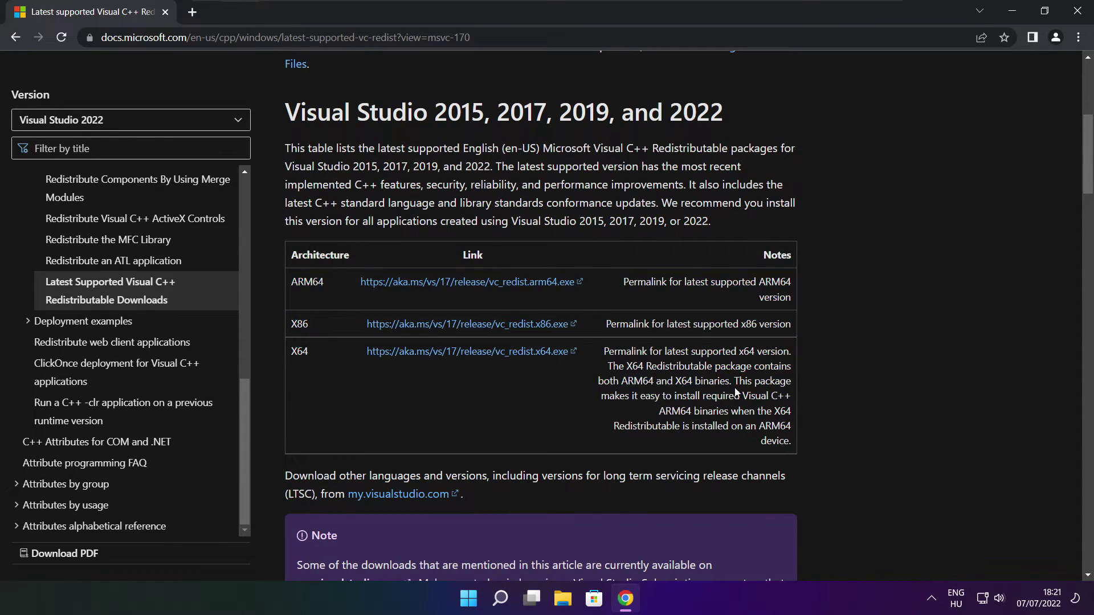
Download the ARM64, x86 and X64 redistributables and launch VC_redist.arm64.exe.
left_click(454, 283)
left_click(451, 325)
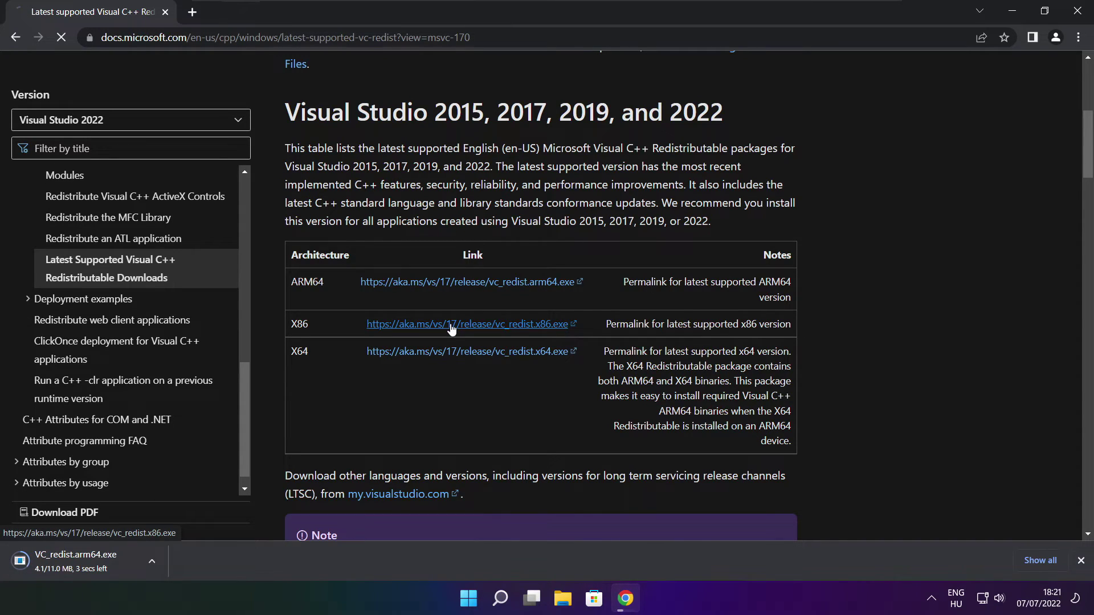
left_click(451, 352)
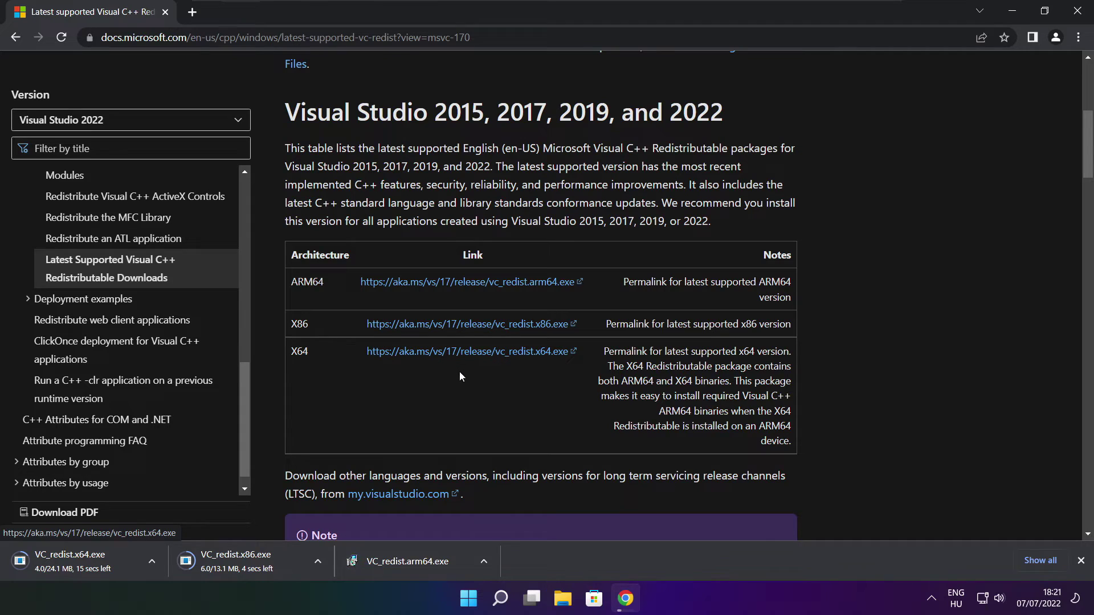
left_click(415, 563)
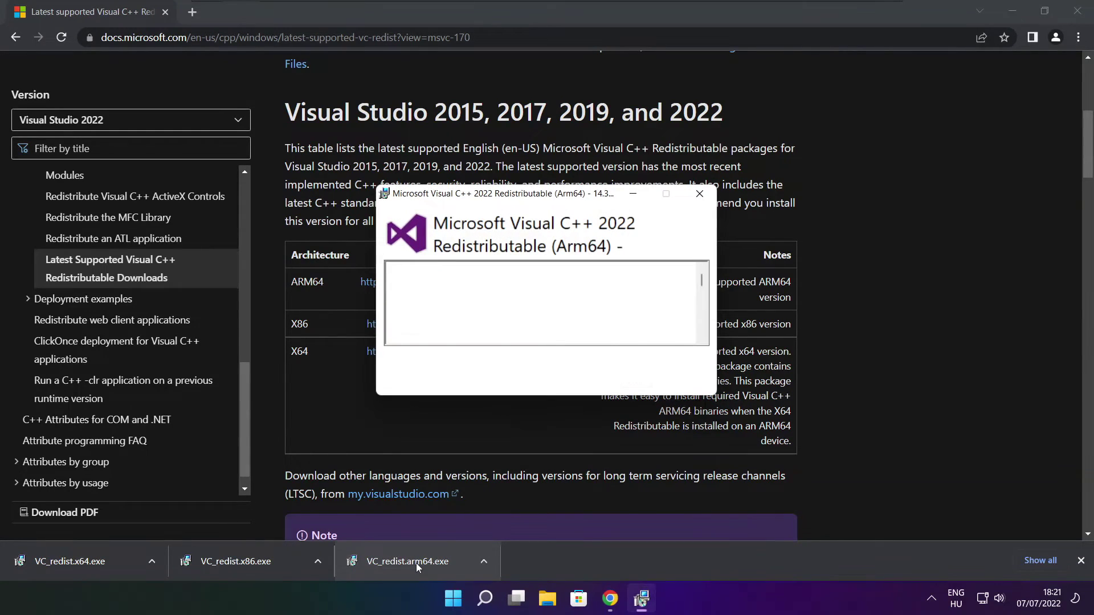
Attempt the ARM64 redistributable install and dismiss its unsupported-platform failure.
left_click_drag(700, 283, 702, 333)
left_click(388, 358)
left_click(621, 384)
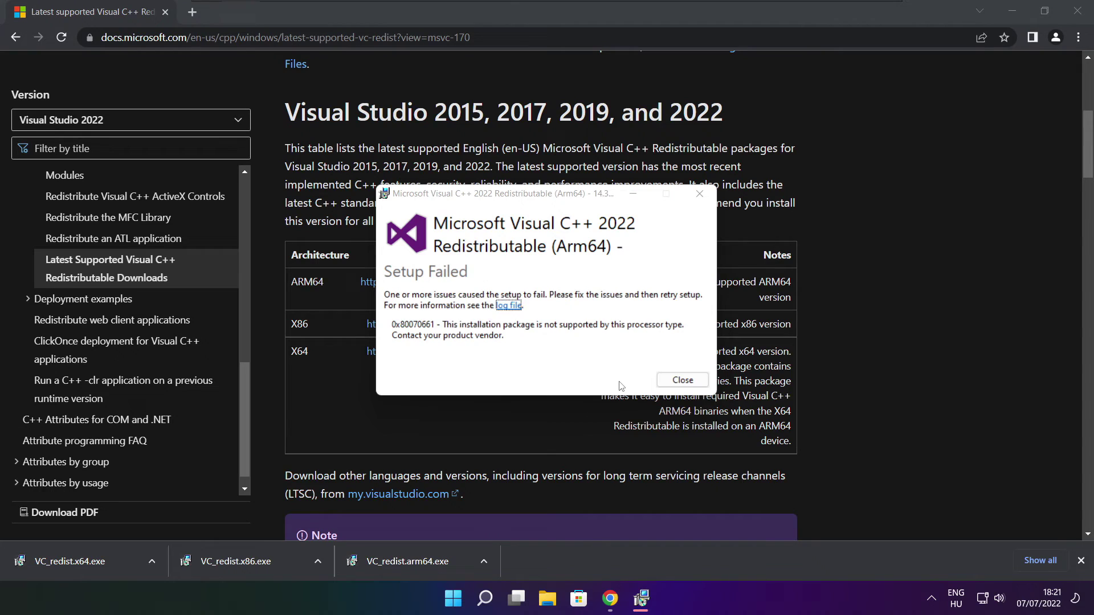
left_click(658, 383)
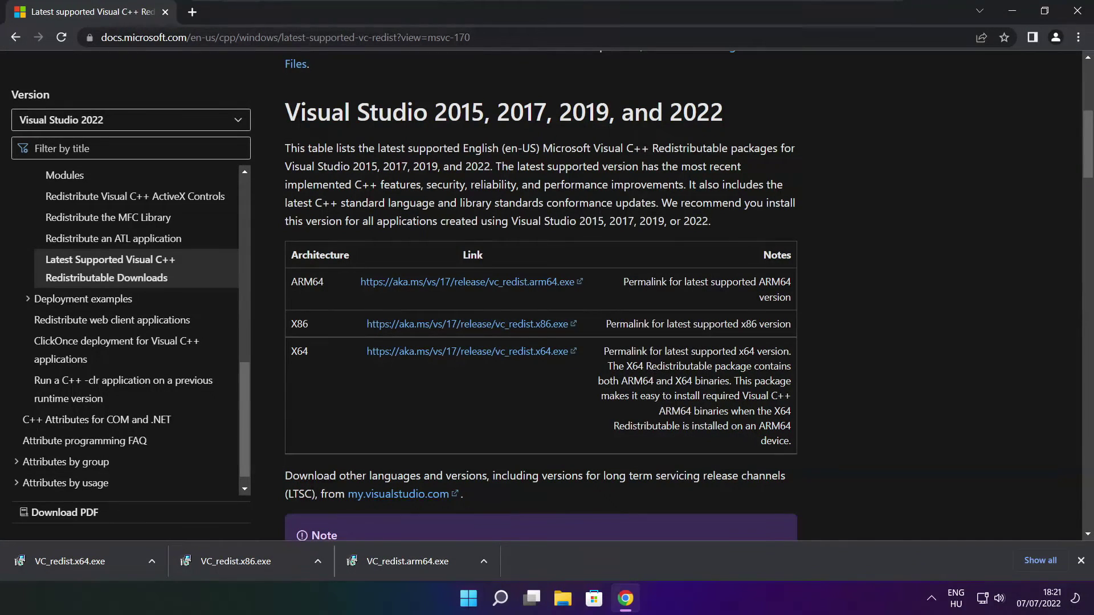
Install the x86 Visual C++ 2015-2022 Redistributable from VC_redist.x86.exe.
left_click(257, 560)
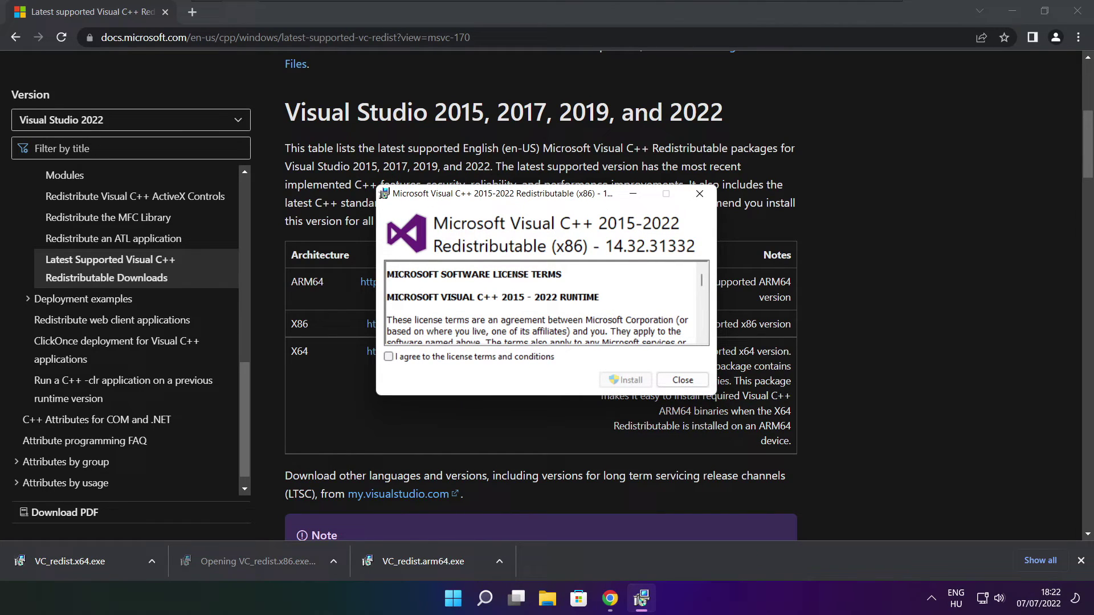
left_click_drag(702, 280, 702, 330)
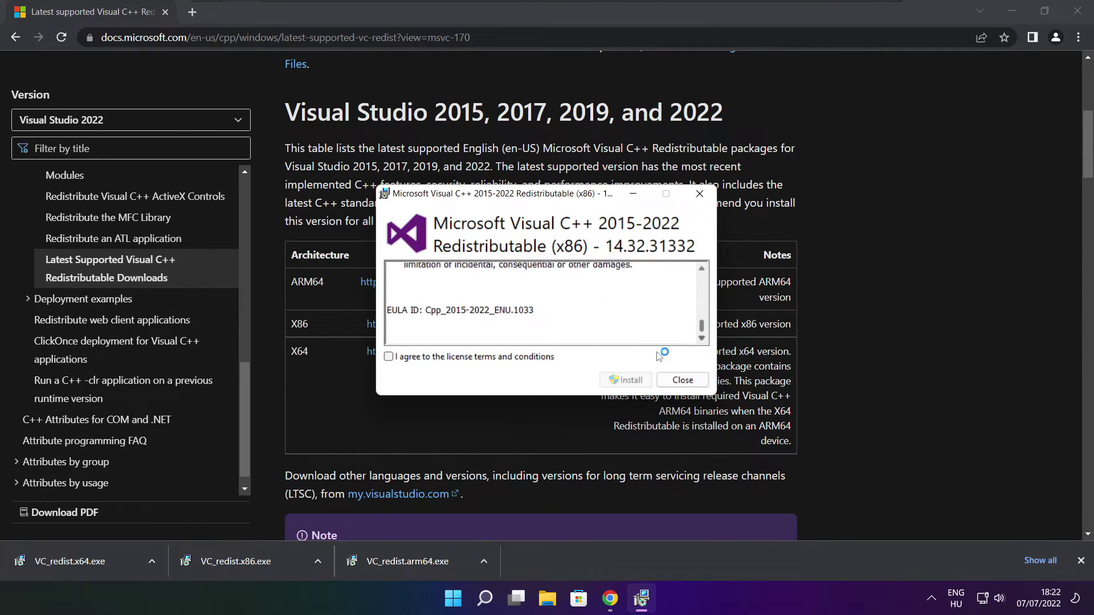
left_click(389, 357)
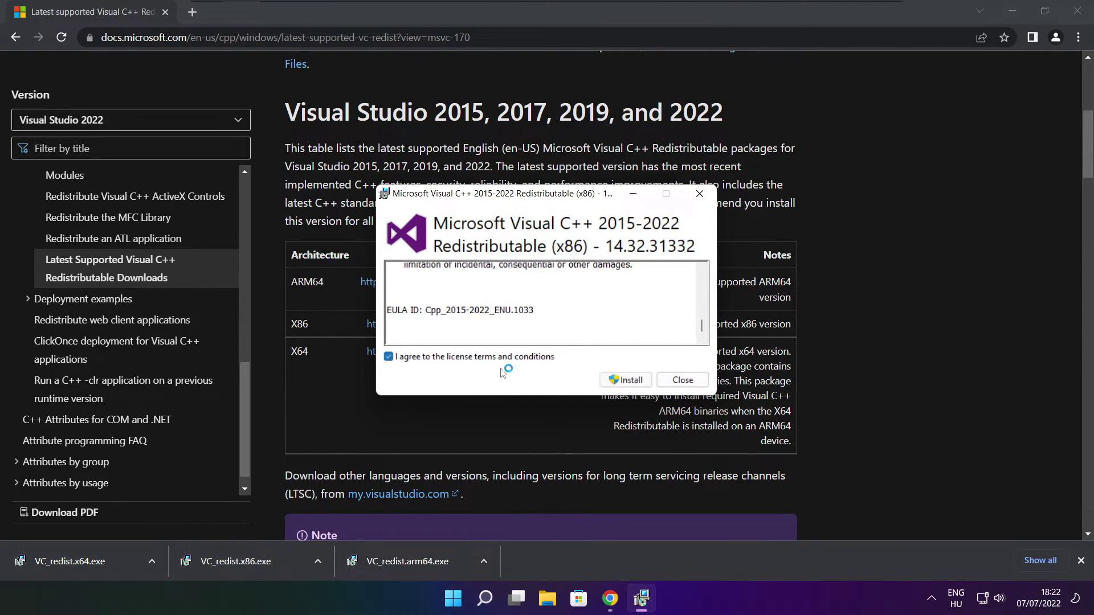
left_click(627, 380)
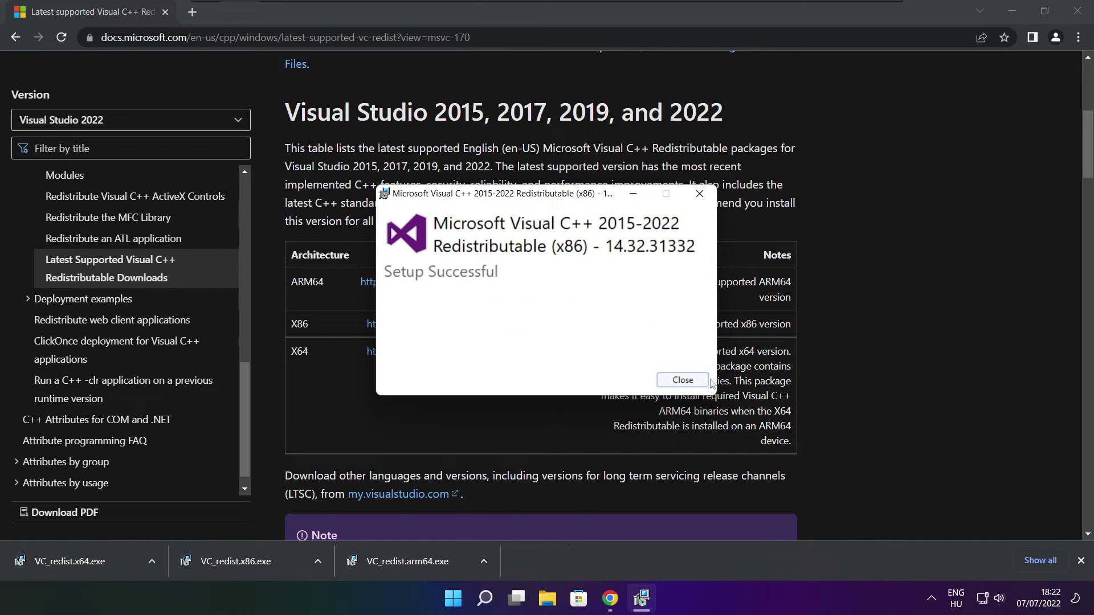
left_click(682, 380)
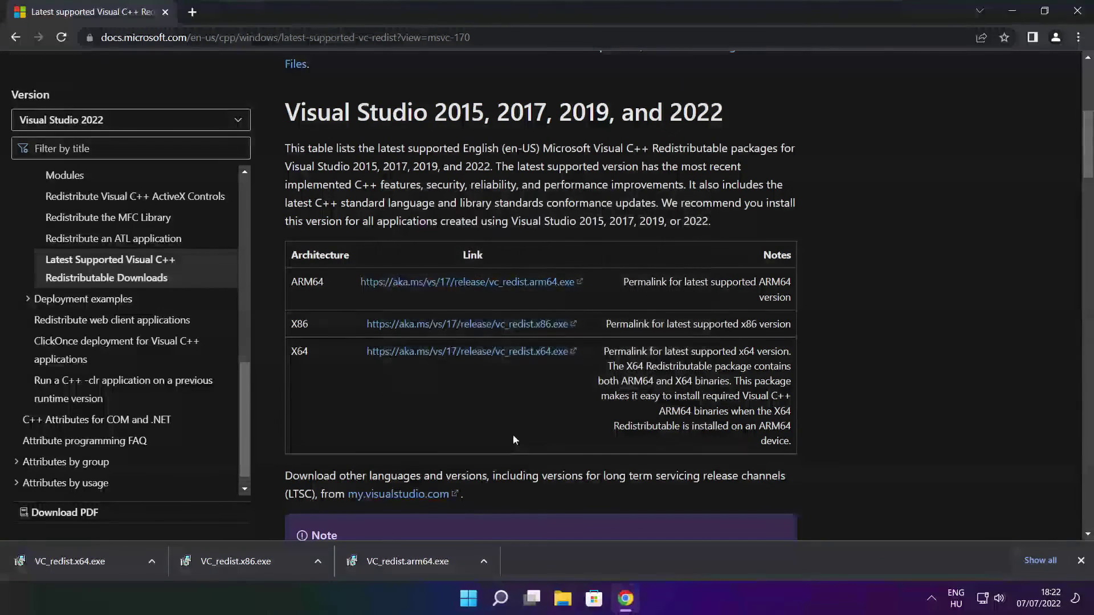
Install the x64 Visual C++ 2015-2022 Redistributable (14.32.31332), then close Chrome.
left_click(91, 561)
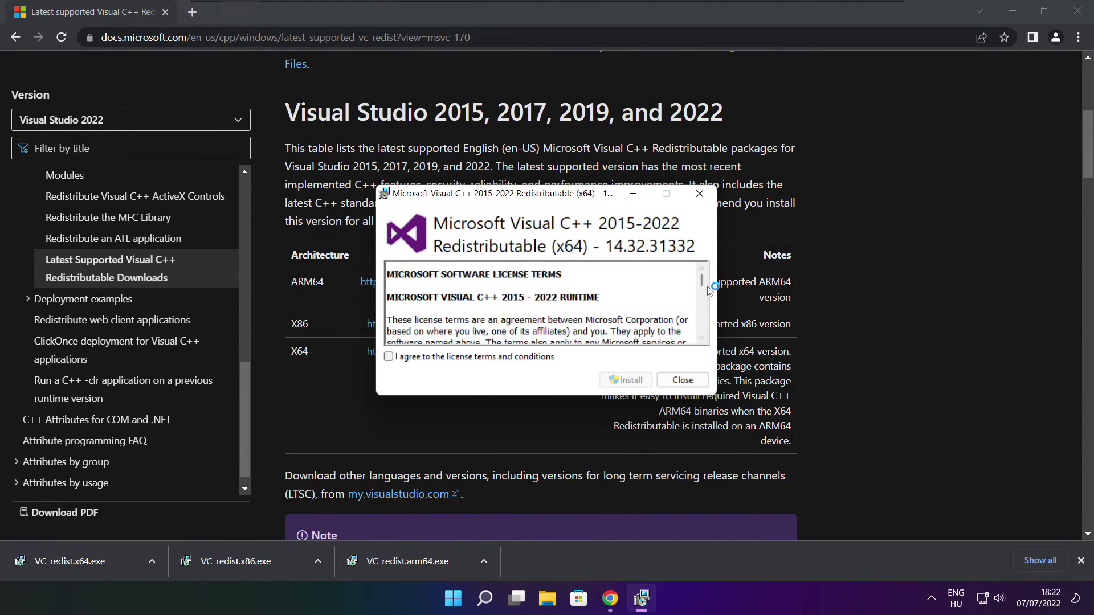
scroll(706, 281, "down", 15)
left_click(389, 357)
left_click(627, 381)
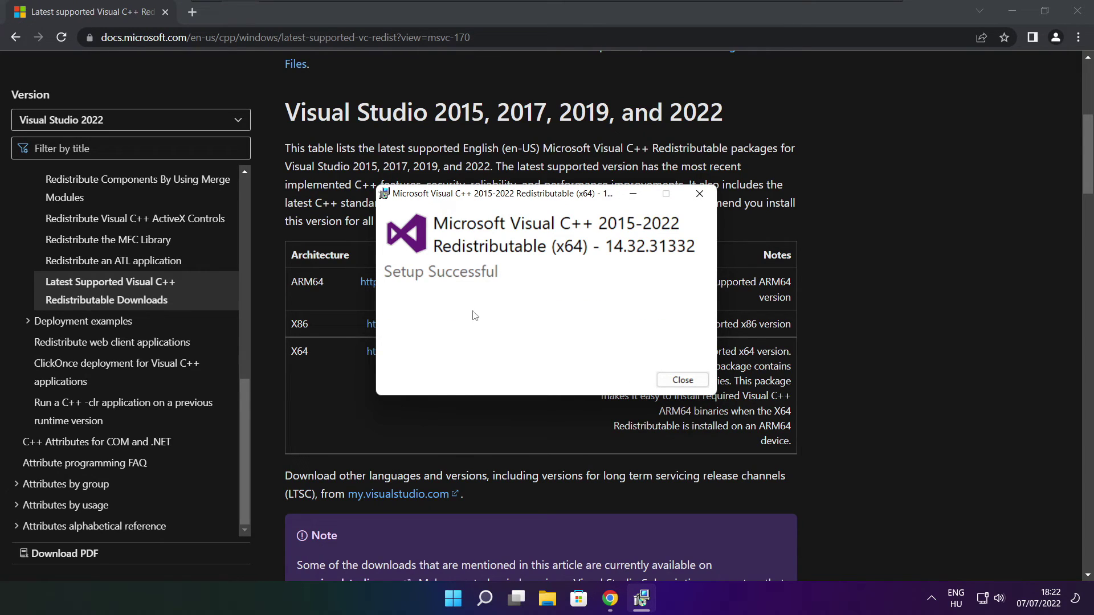
left_click(683, 382)
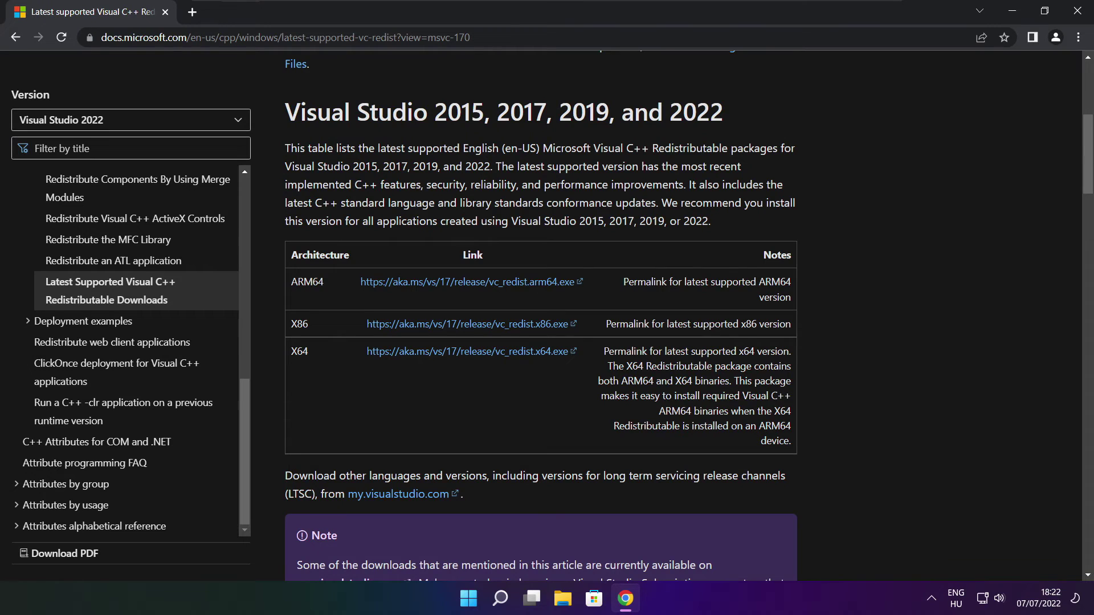
left_click(1079, 13)
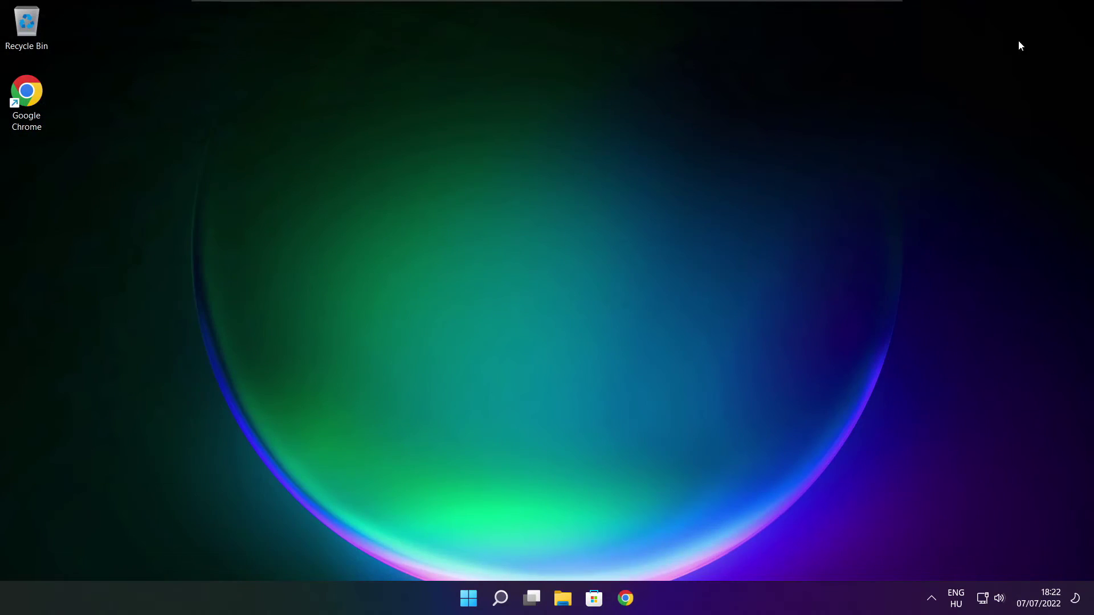
Restart the PC using the Power button in the Start menu.
left_click(470, 605)
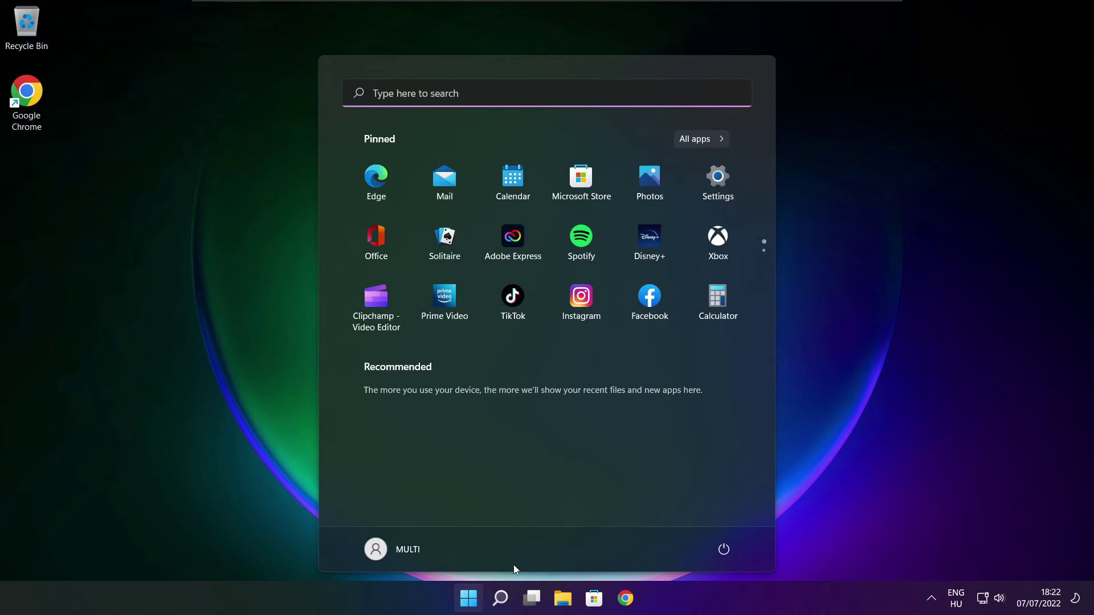
left_click(724, 551)
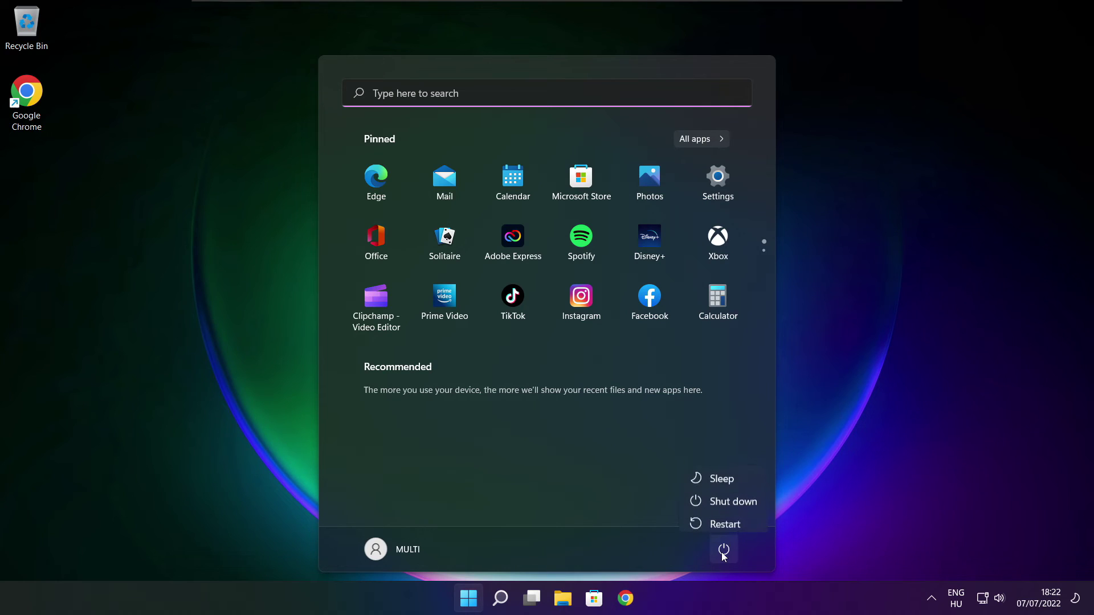
left_click(724, 519)
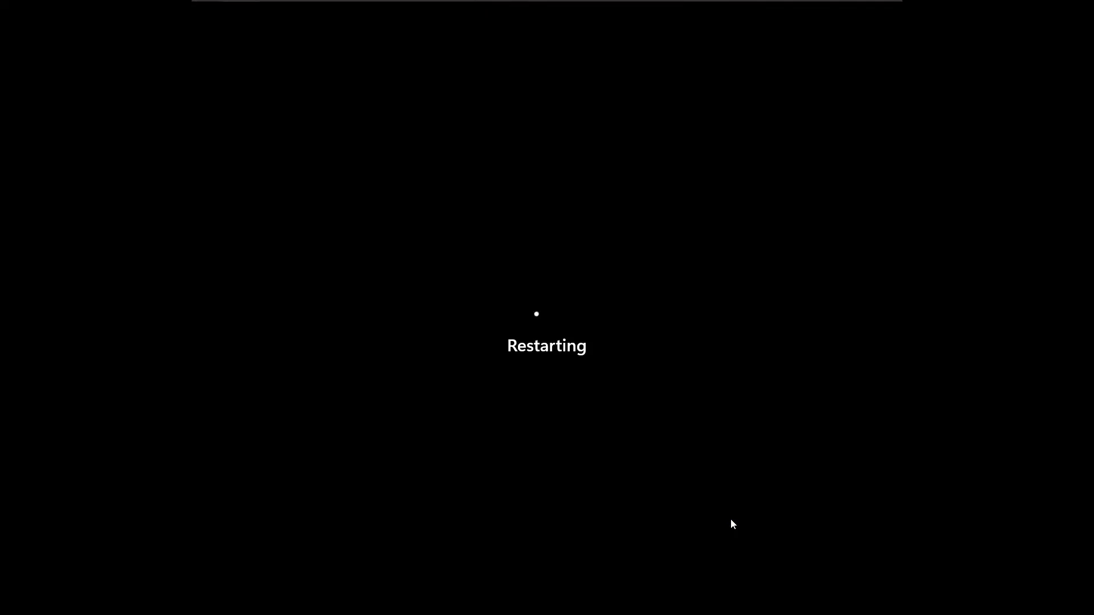